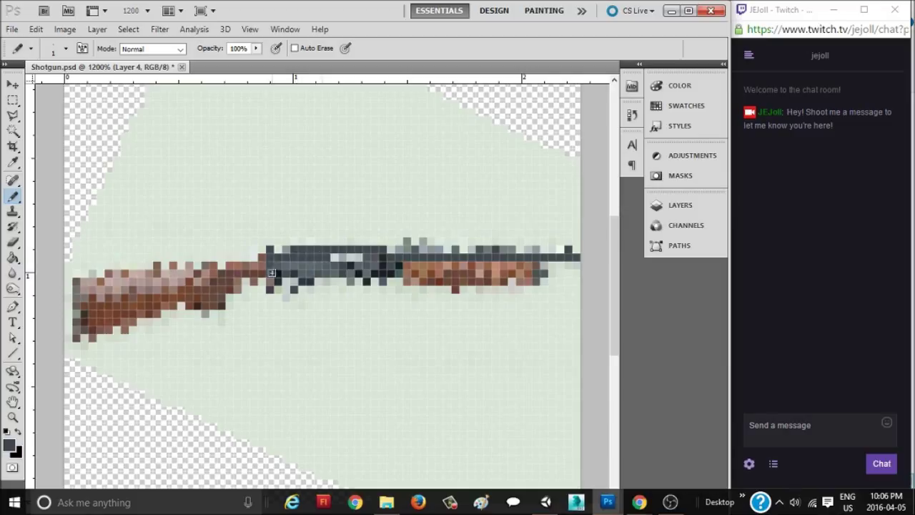
Step: Fill the barrel and its gaps with the sampled solid dark grey, with reference Layer 3 hidden
{"action": "left_click_drag", "start_coordinate": [455, 250], "coordinate": [381, 243]}
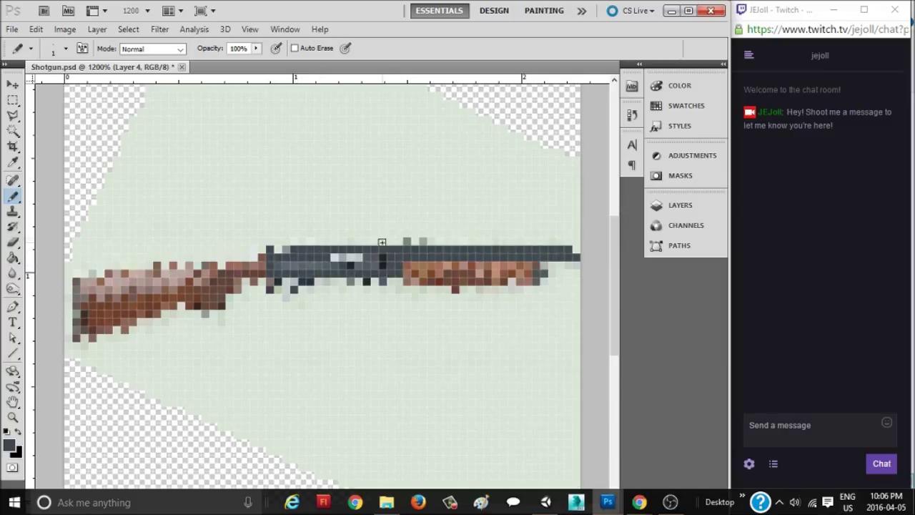
{"action": "key", "text": "ctrl+z"}
{"action": "left_click", "coordinate": [306, 243]}
{"action": "left_click", "coordinate": [680, 204]}
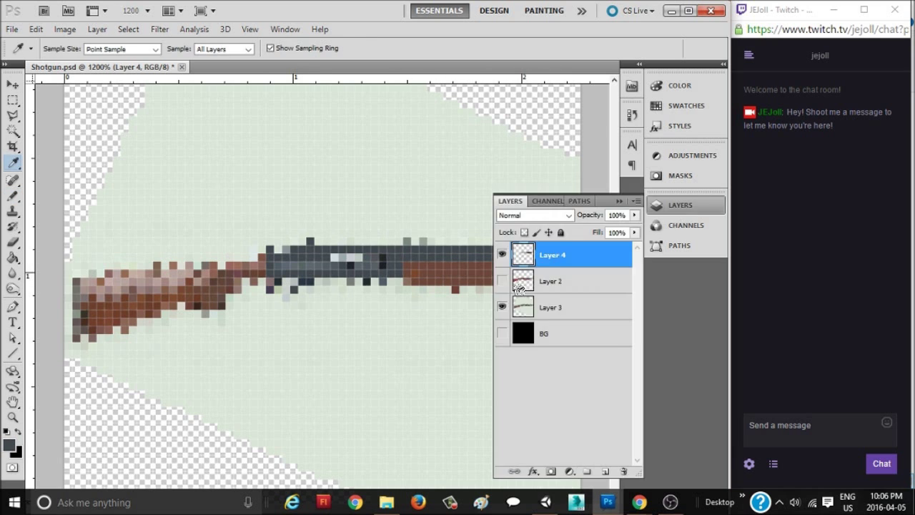
{"action": "left_click", "coordinate": [502, 306]}
{"action": "key", "text": "b"}
{"action": "left_click_drag", "start_coordinate": [315, 266], "coordinate": [415, 273]}
Step: Sample the forestock brown and repaint the stock's pinkish highlights flat brown
{"action": "key", "text": "e"}
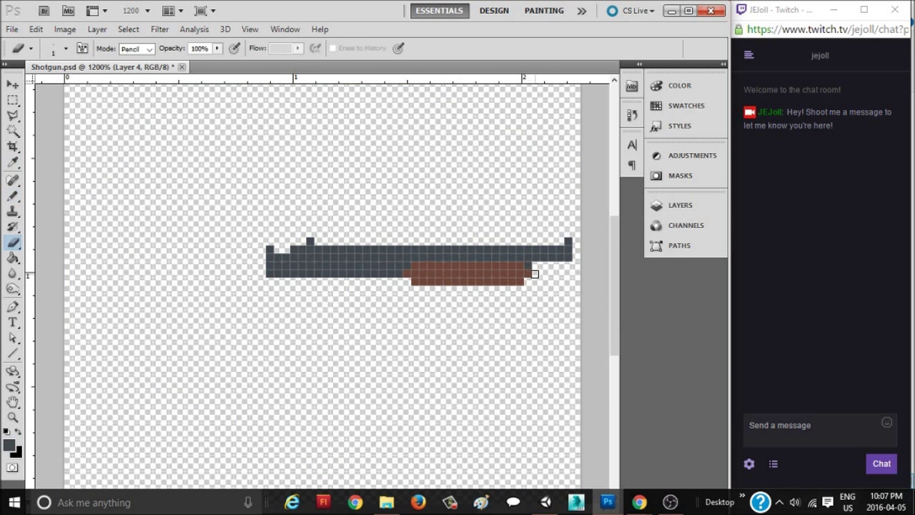
{"action": "key", "text": "i"}
{"action": "key", "text": "b"}
{"action": "key", "text": "F7"}
{"action": "left_click", "coordinate": [501, 307]}
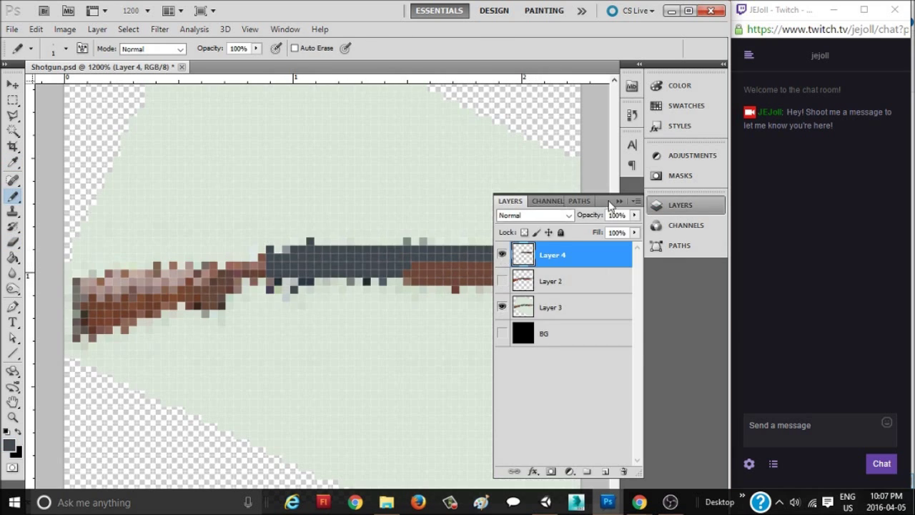
{"action": "key", "text": "F7"}
{"action": "key", "text": "i"}
{"action": "left_click", "coordinate": [429, 279]}
{"action": "key", "text": "b"}
{"action": "left_click_drag", "start_coordinate": [87, 282], "coordinate": [85, 290]}
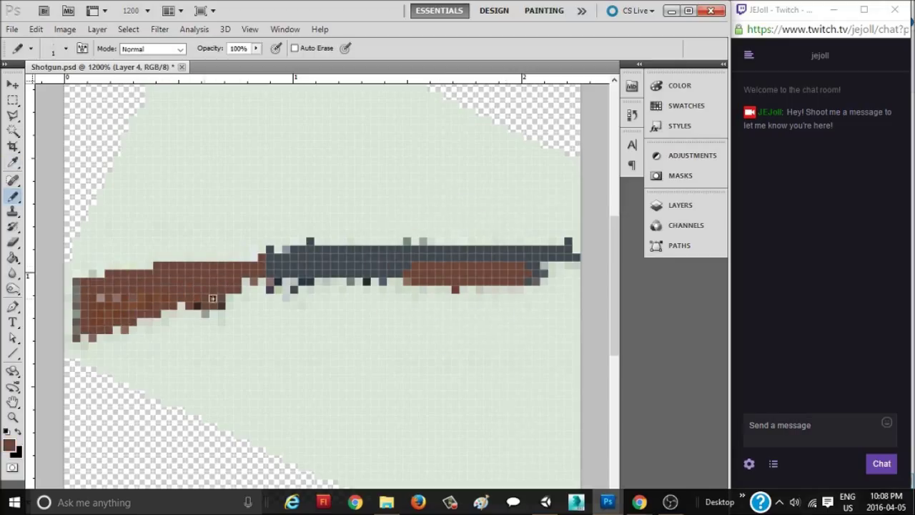
Step: Toggle reference Layer 3 off and back on to compare the repainted stock
{"action": "key", "text": "F7"}
{"action": "left_click", "coordinate": [502, 306]}
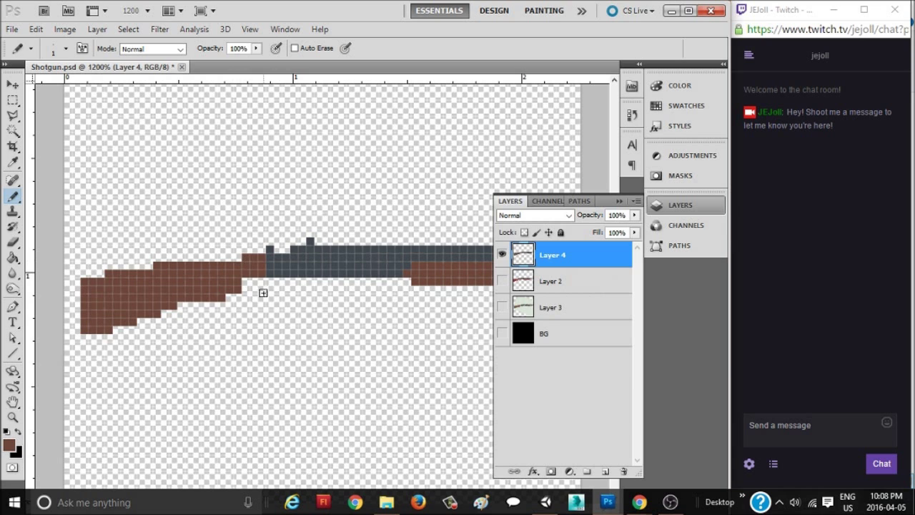
{"action": "left_click", "coordinate": [620, 202]}
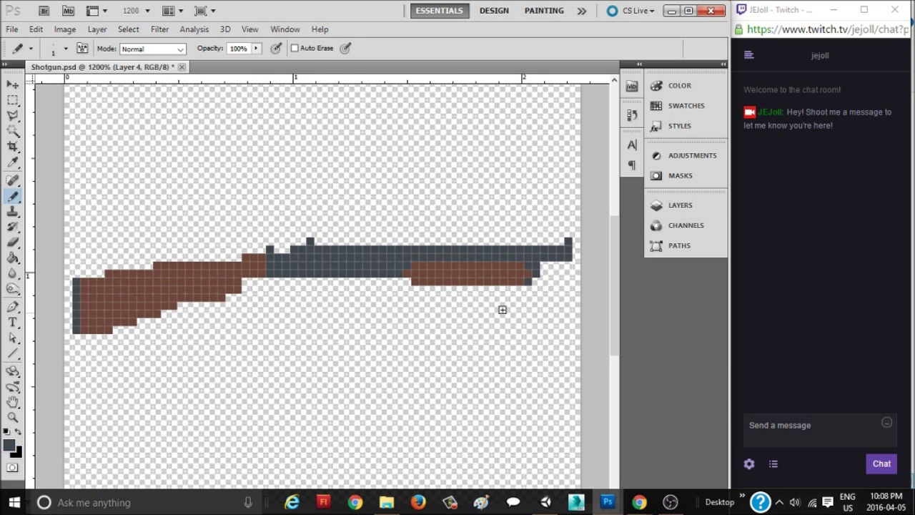
{"action": "left_click", "coordinate": [679, 205]}
{"action": "left_click", "coordinate": [502, 306]}
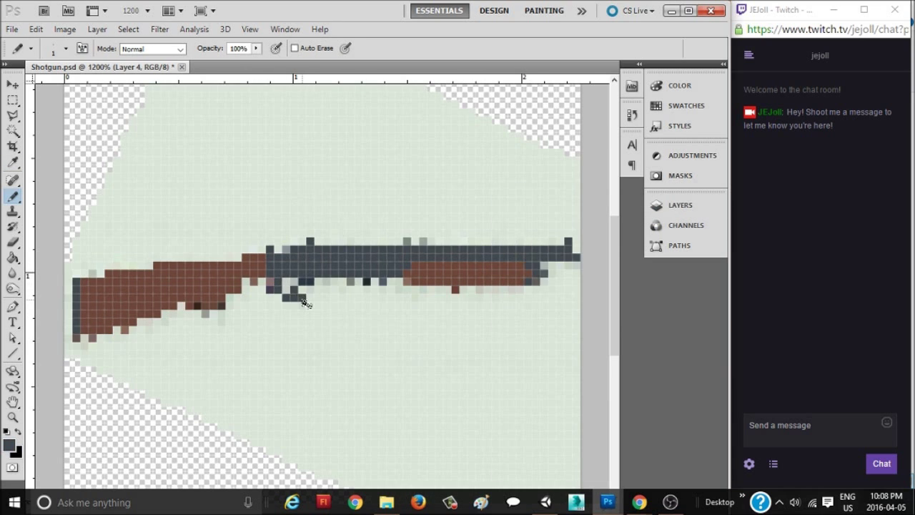
Step: Erase stray dark pixels under the receiver and draw the trigger guard loop
{"action": "left_click_drag", "start_coordinate": [315, 301], "coordinate": [279, 282]}
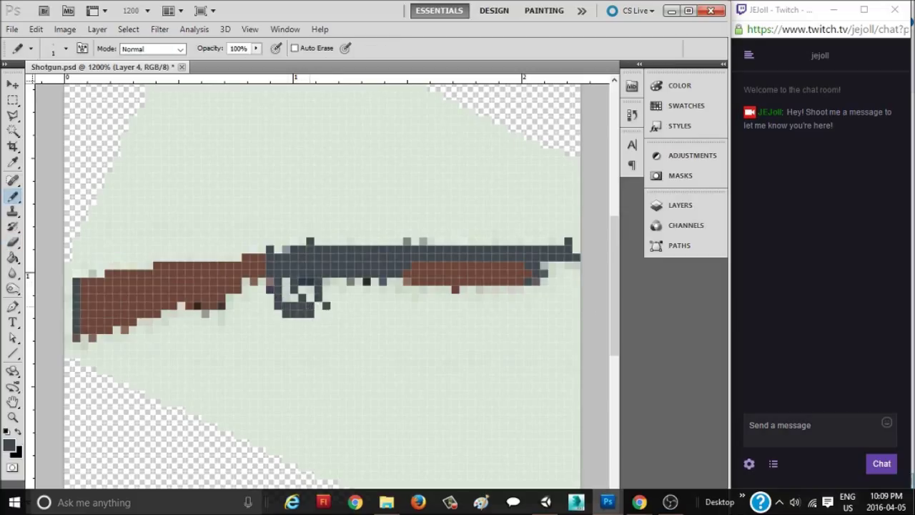
{"action": "key", "text": "e"}
{"action": "key", "text": "e"}
{"action": "left_click_drag", "start_coordinate": [283, 309], "coordinate": [315, 309]}
{"action": "key", "text": "e"}
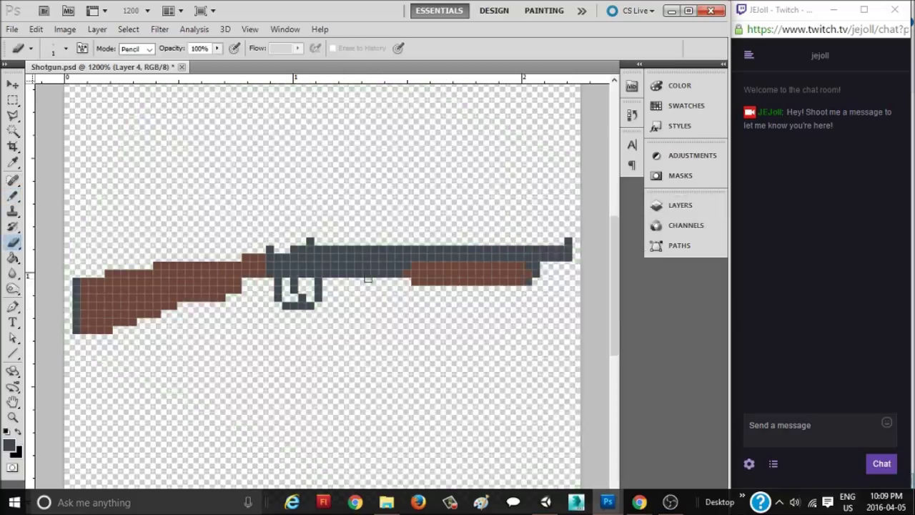
Step: Paint a light grey strip on the receiver, sampled from the reference Layer 3
{"action": "key", "text": "F7"}
{"action": "left_click", "coordinate": [501, 307]}
{"action": "left_click", "coordinate": [343, 256], "text": "alt"}
{"action": "left_click_drag", "start_coordinate": [332, 256], "coordinate": [362, 256]}
{"action": "left_click", "coordinate": [502, 306]}
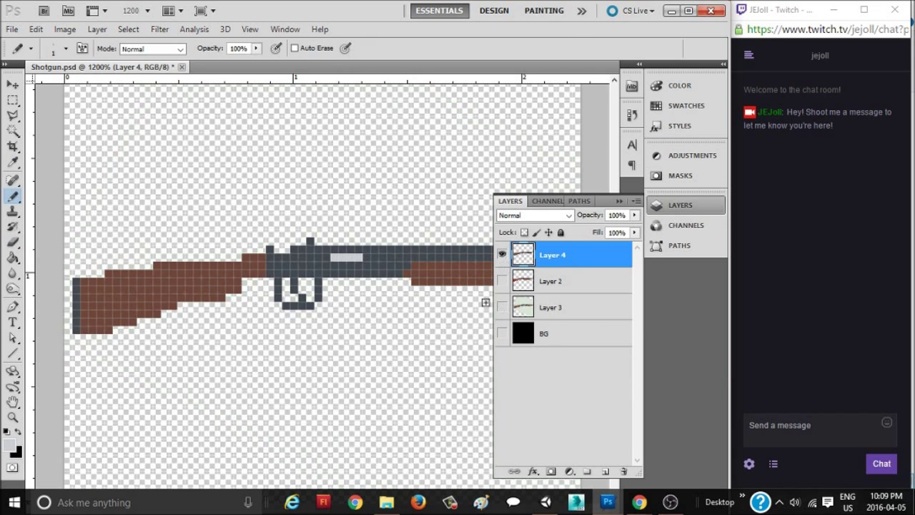
Step: Draw a dark grey row under the barrel using the body colour
{"action": "scroll", "coordinate": [313, 277], "scroll_direction": "down", "scroll_amount": 1}
{"action": "scroll", "coordinate": [314, 277], "scroll_direction": "up", "scroll_amount": 1}
{"action": "left_click", "coordinate": [314, 277], "text": "alt"}
{"action": "key", "text": "e"}
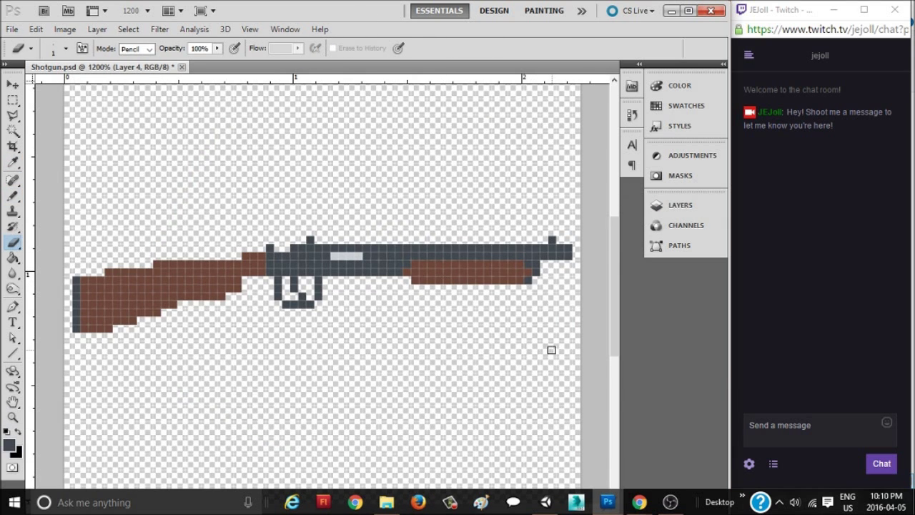
{"action": "key", "text": "b"}
{"action": "left_click_drag", "start_coordinate": [411, 279], "coordinate": [351, 279]}
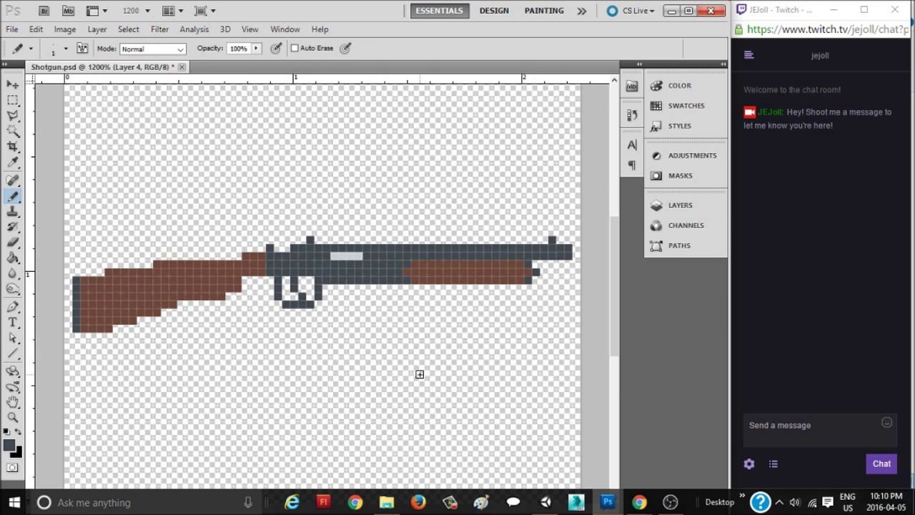
Step: Bring up the colour settings and the foreground colour picker
{"action": "key", "text": "i"}
{"action": "key", "text": "F6"}
{"action": "left_click", "coordinate": [517, 99]}
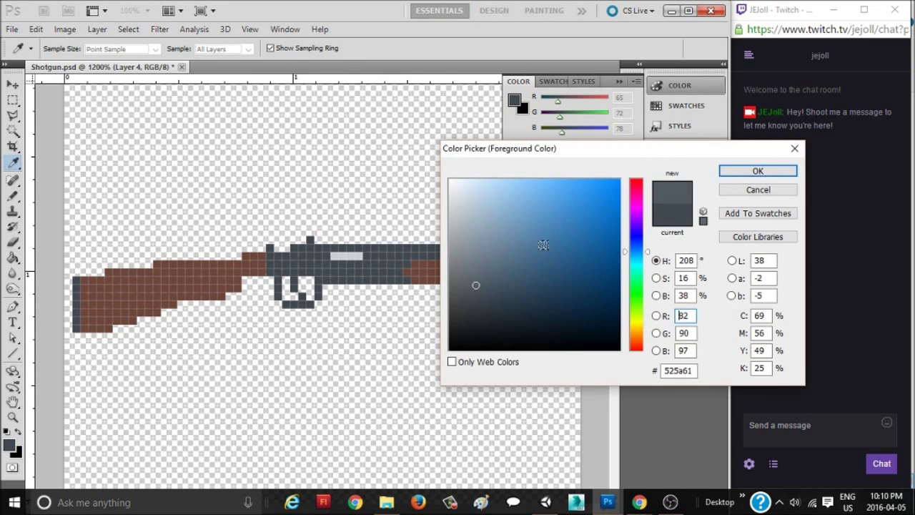
Step: Outline the underside of the forestock and the barrel's top and bottom in black
{"action": "left_click", "coordinate": [776, 166]}
{"action": "key", "text": "d"}
{"action": "key", "text": "b"}
{"action": "left_click_drag", "start_coordinate": [403, 272], "coordinate": [339, 272]}
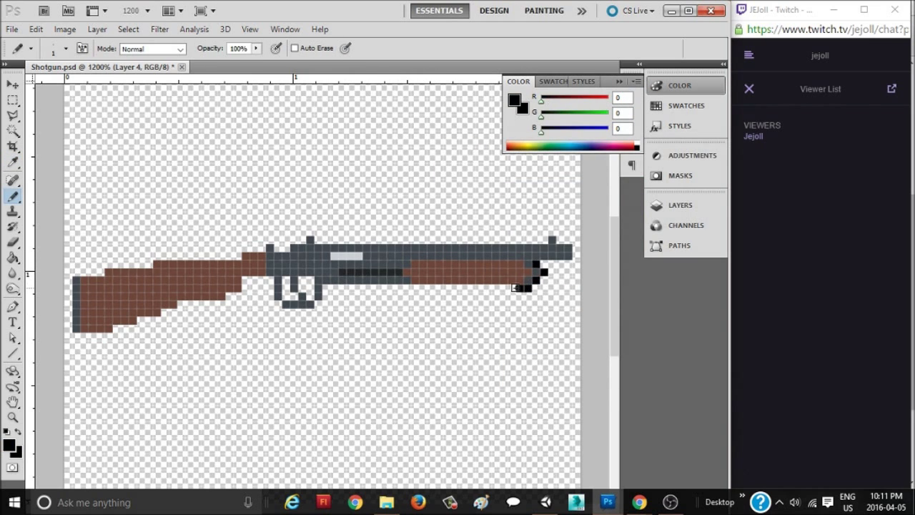
{"action": "left_click_drag", "start_coordinate": [516, 287], "coordinate": [314, 310]}
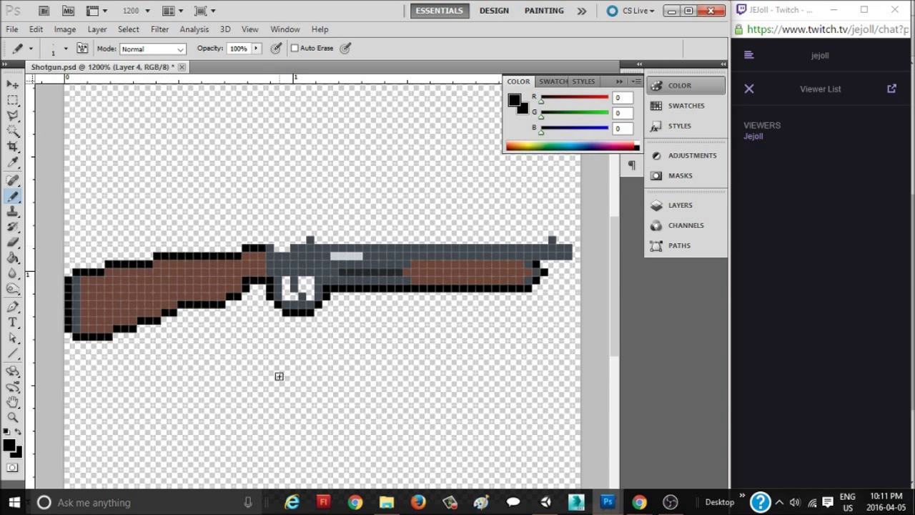
{"action": "left_click_drag", "start_coordinate": [294, 240], "coordinate": [563, 244]}
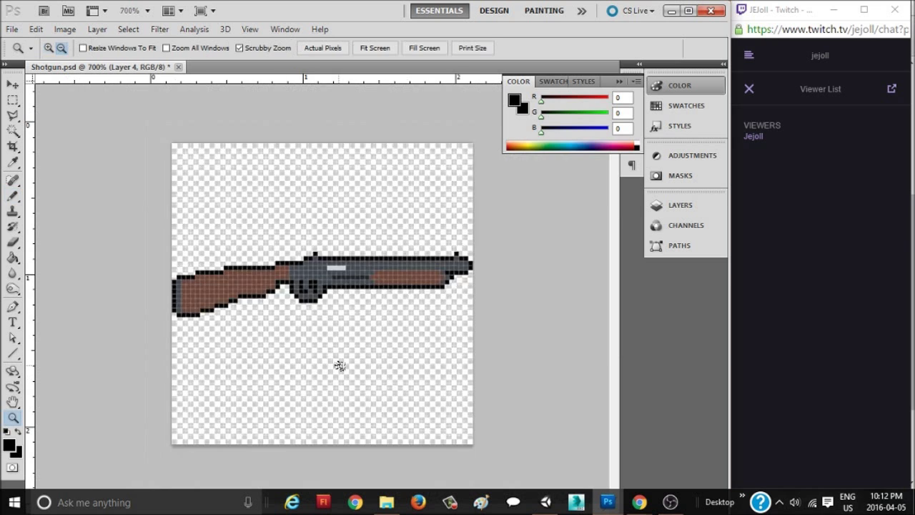
Step: Select the whole shotgun and nudge it left, then drop the selection
{"action": "left_click_drag", "start_coordinate": [338, 385], "coordinate": [236, 316]}
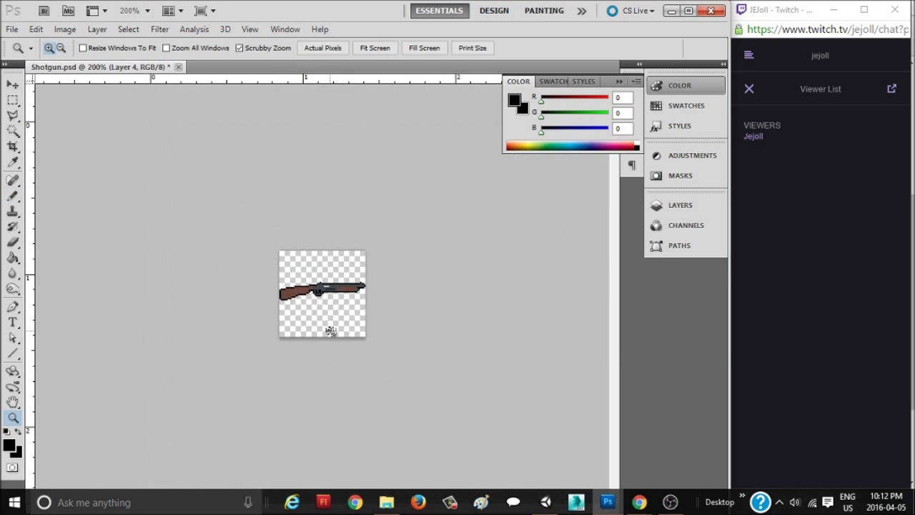
{"action": "key", "text": "v"}
{"action": "key", "text": "ctrl+plus"}
{"action": "key", "text": "i"}
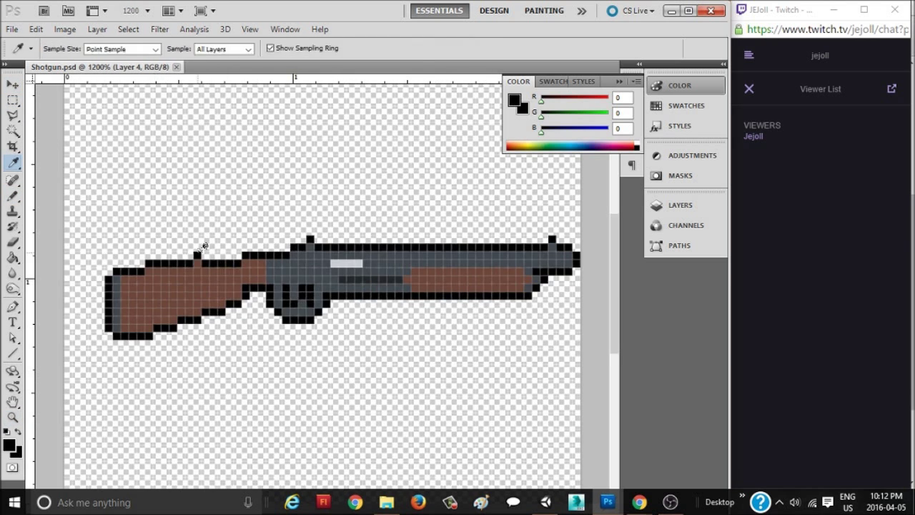
{"action": "key", "text": "m"}
{"action": "left_click_drag", "start_coordinate": [105, 236], "coordinate": [584, 336]}
{"action": "key", "text": "v"}
{"action": "key", "text": "Left"}
{"action": "key", "text": "Left"}
{"action": "key", "text": "Left"}
{"action": "key", "text": "ctrl+d"}
Step: Close off the barrel tip in black and add a black sight pixel
{"action": "key", "text": "b"}
{"action": "left_click", "coordinate": [561, 255], "text": "alt"}
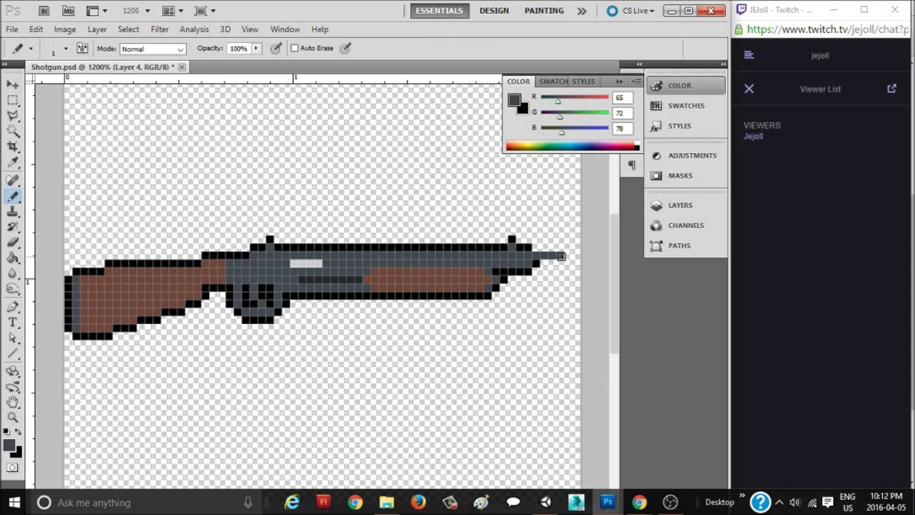
{"action": "left_click", "coordinate": [527, 247], "text": "alt"}
{"action": "left_click_drag", "start_coordinate": [536, 248], "coordinate": [572, 248]}
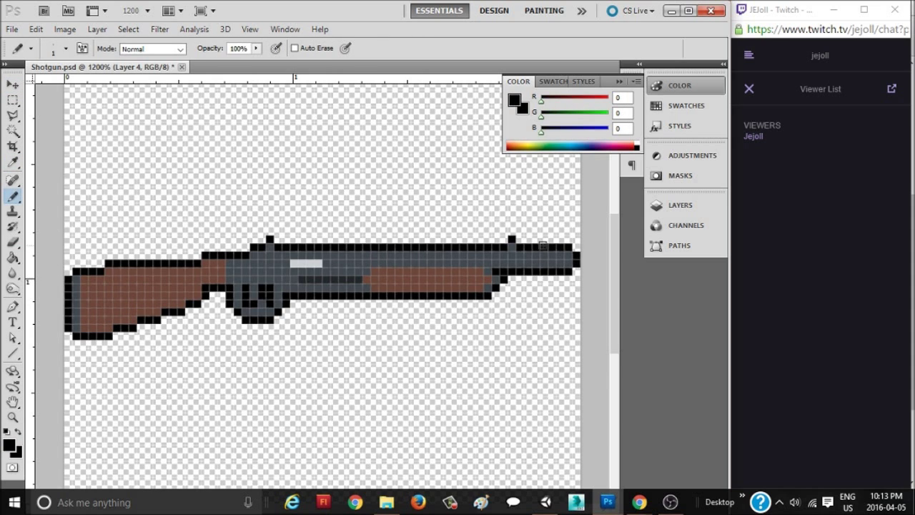
{"action": "left_click", "coordinate": [551, 238]}
{"action": "key", "text": "e"}
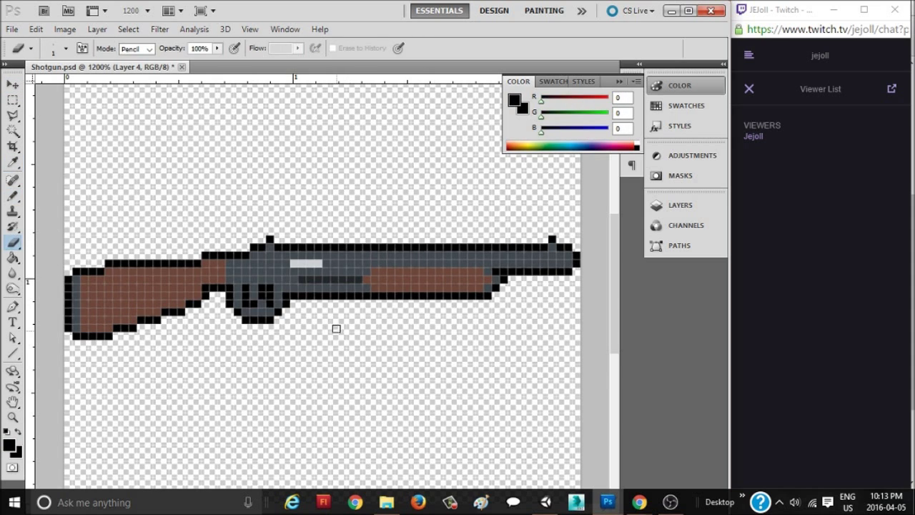
{"action": "key", "text": "b"}
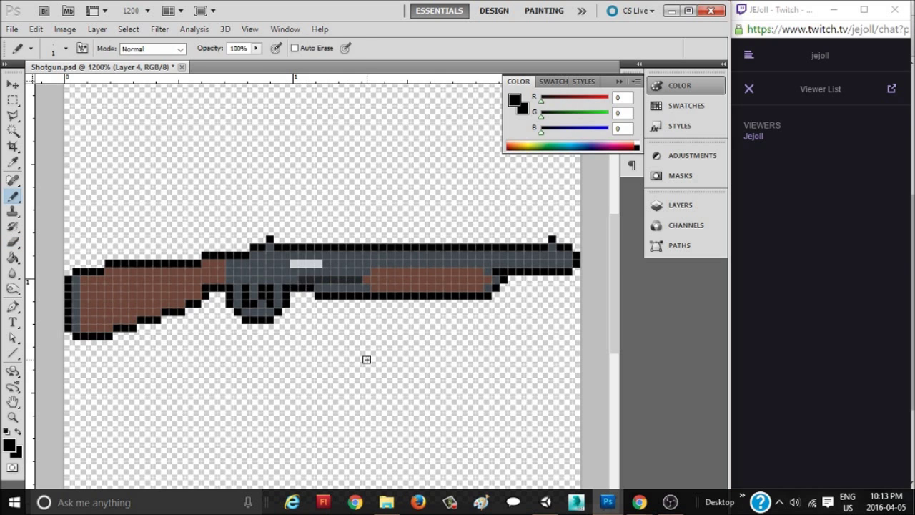
Step: Sample the darker 35/38/41 grey from the barrel end as the drawing colour
{"action": "left_click", "coordinate": [366, 359], "text": "ctrl+alt"}
{"action": "left_click", "coordinate": [353, 343], "text": "ctrl"}
{"action": "left_click", "coordinate": [299, 273], "text": "alt"}
{"action": "left_click", "coordinate": [486, 261], "text": "alt"}
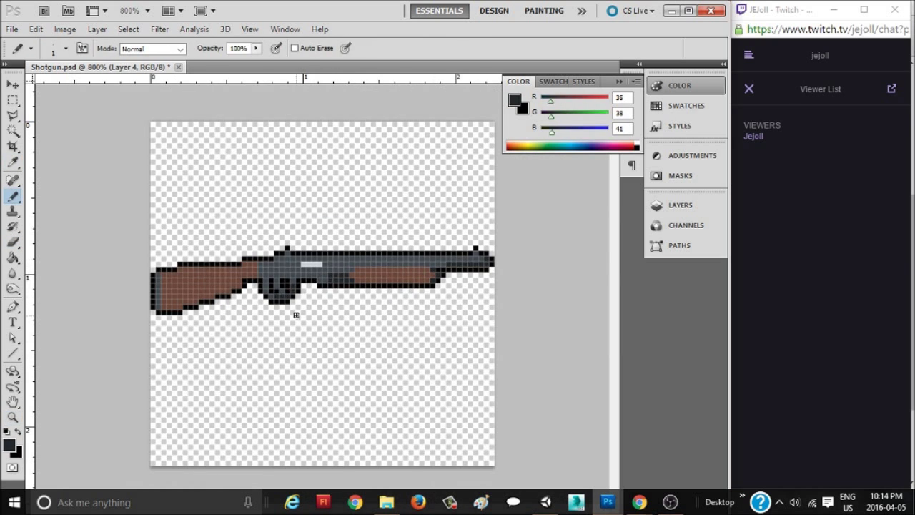
Step: Pick a new brown and paint shading pixels on the gun and along the pump
{"action": "left_click", "coordinate": [514, 100]}
{"action": "left_click", "coordinate": [431, 274]}
{"action": "key", "text": "Return"}
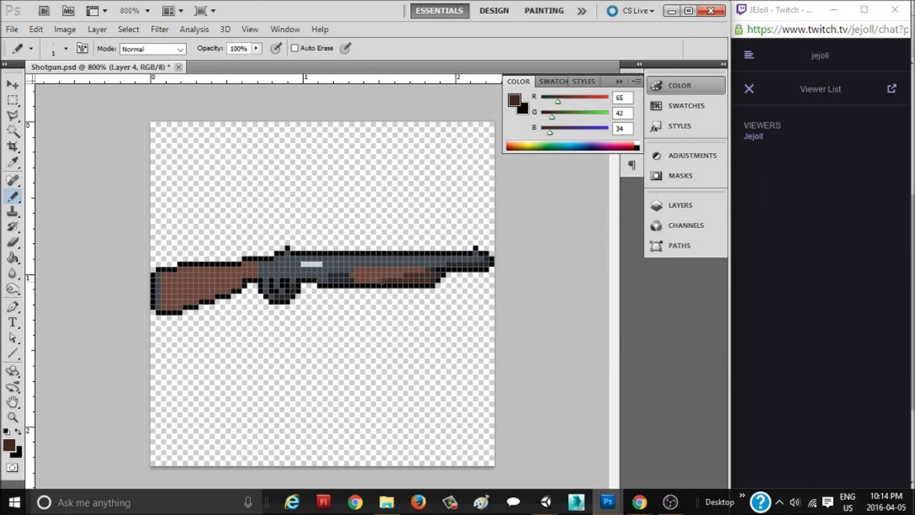
{"action": "scroll", "coordinate": [382, 281], "scroll_direction": "down", "scroll_amount": 3}
{"action": "left_click_drag", "start_coordinate": [381, 282], "coordinate": [479, 258]}
{"action": "scroll", "coordinate": [429, 265], "scroll_direction": "up", "scroll_amount": 4}
{"action": "left_click", "coordinate": [306, 251], "text": "alt"}
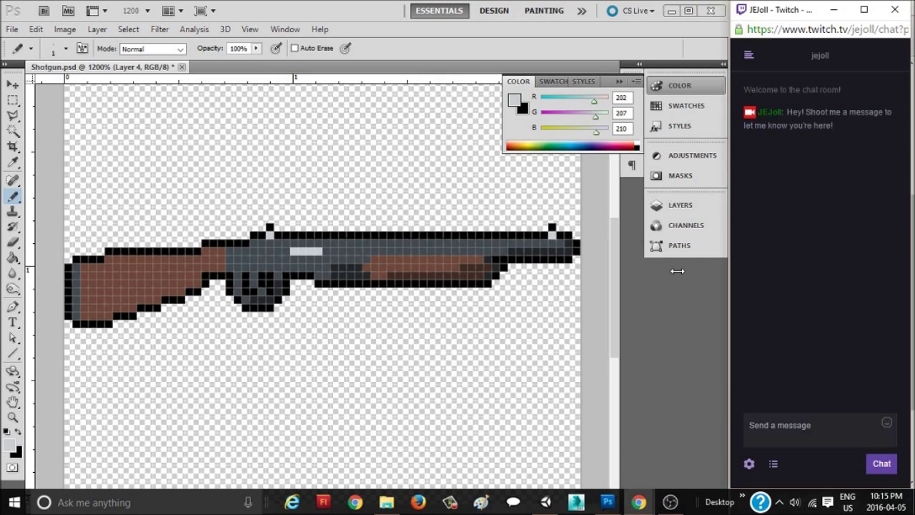
Step: Sample the stock browns and body grey, zooming out to judge the shading
{"action": "left_click", "coordinate": [203, 271], "text": "alt"}
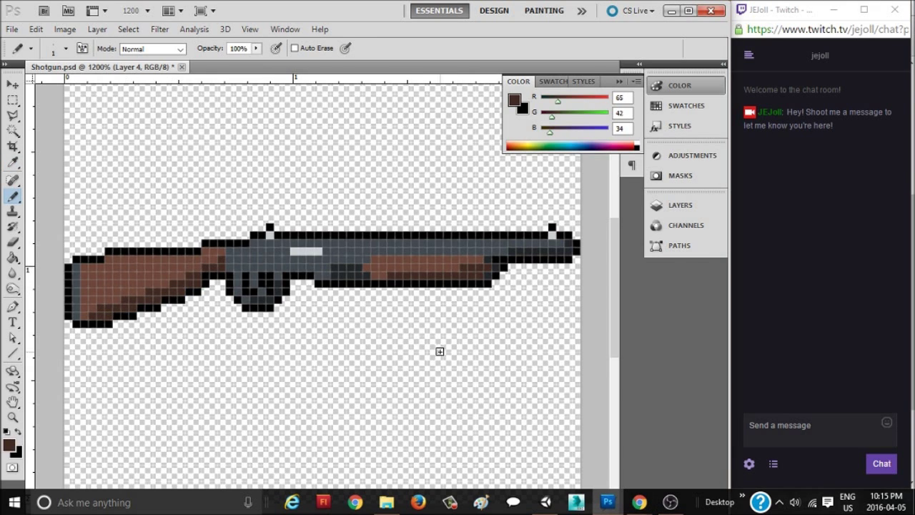
{"action": "left_click", "coordinate": [275, 243], "text": "alt"}
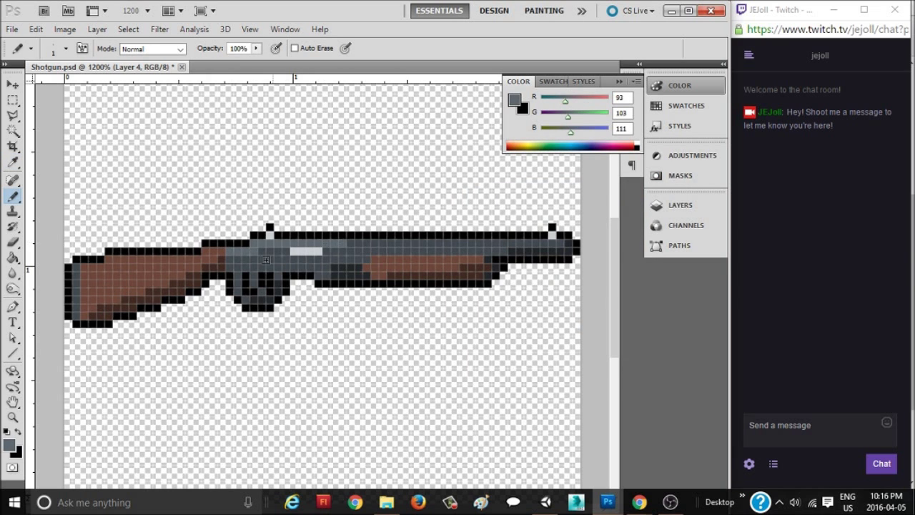
{"action": "left_click", "coordinate": [84, 283], "text": "alt"}
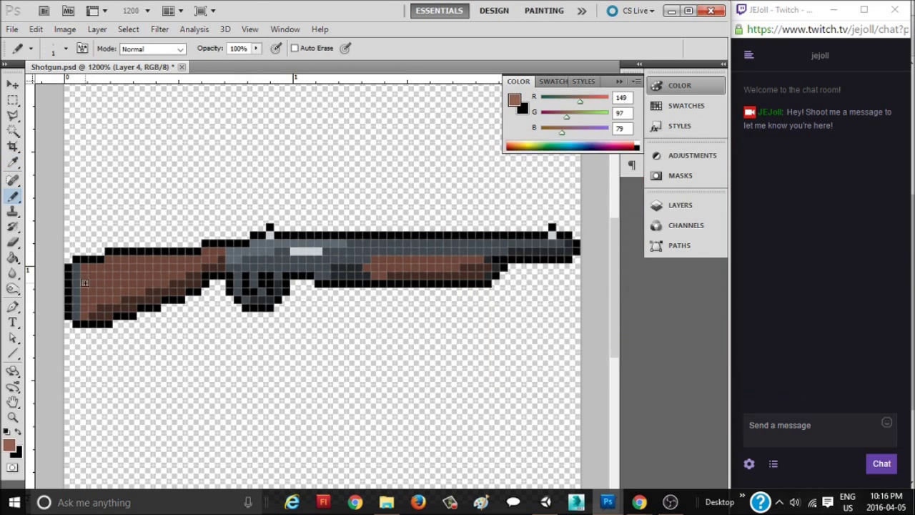
{"action": "key", "text": "z"}
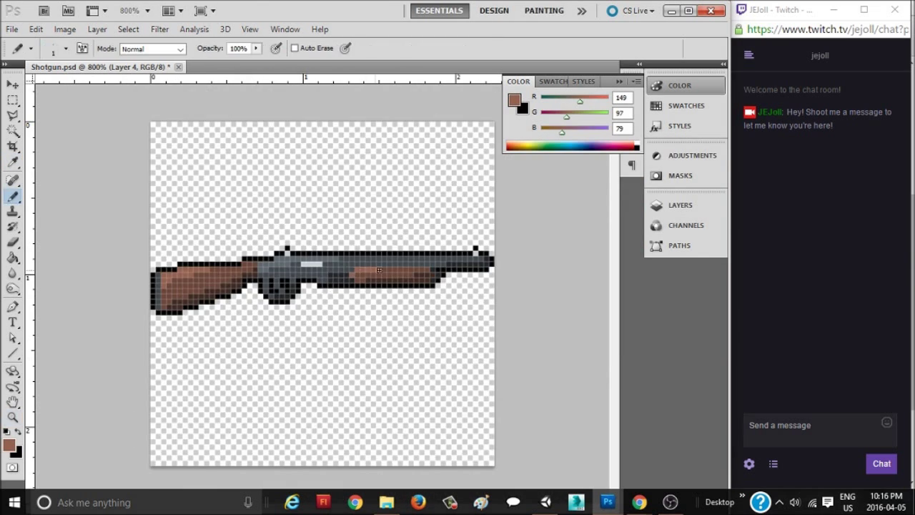
{"action": "left_click_drag", "start_coordinate": [288, 358], "coordinate": [367, 312]}
{"action": "left_click", "coordinate": [368, 312], "text": "alt"}
{"action": "key", "text": "ctrl+plus"}
{"action": "key", "text": "ctrl+plus"}
Step: Adjust the sampled dark grey into a darker near-black grey for barrel shading
{"action": "key", "text": "i"}
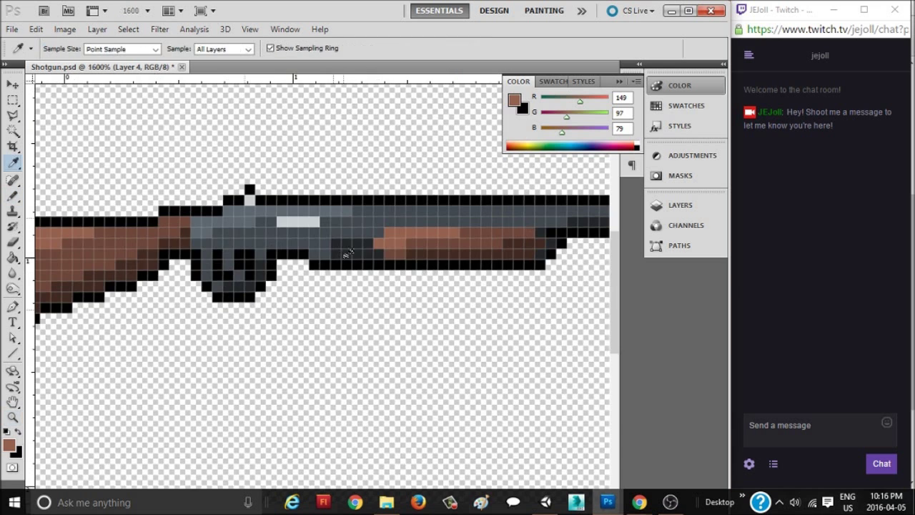
{"action": "scroll", "coordinate": [322, 279], "scroll_direction": "right", "scroll_amount": 3}
{"action": "left_click", "coordinate": [475, 220]}
{"action": "left_click", "coordinate": [474, 330]}
{"action": "key", "text": "Return"}
{"action": "key", "text": "b"}
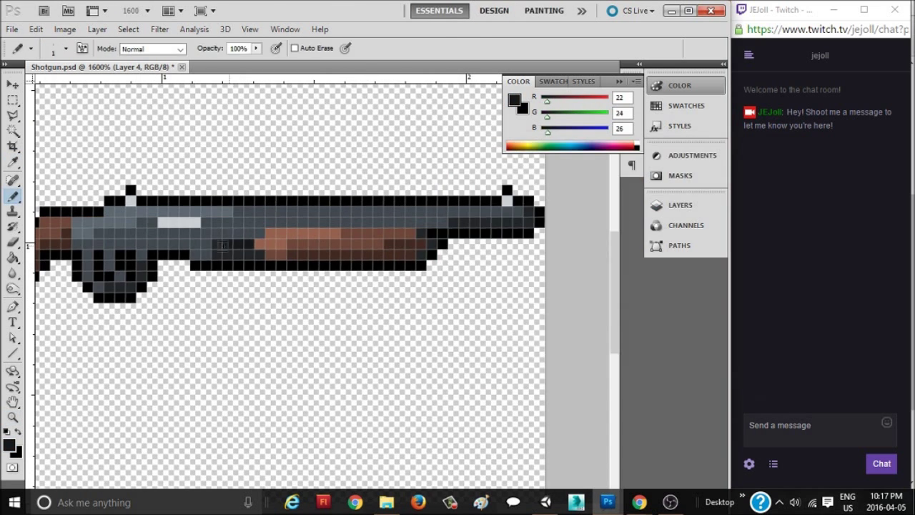
{"action": "key", "text": "ctrl+minus"}
{"action": "key", "text": "ctrl+minus"}
{"action": "key", "text": "ctrl+minus"}
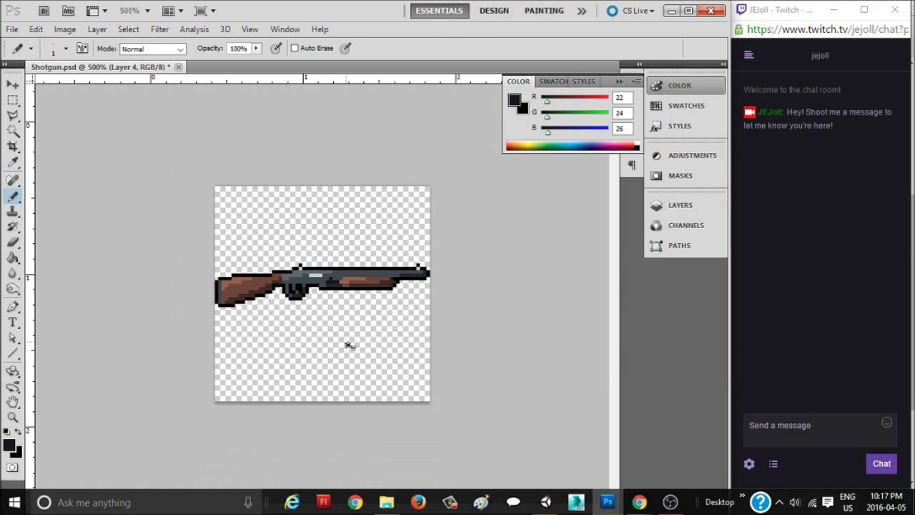
Step: Add light grey highlight pixels on the receiver
{"action": "key", "text": "z"}
{"action": "left_click", "coordinate": [314, 275]}
{"action": "key", "text": "i"}
{"action": "left_click", "coordinate": [307, 250]}
{"action": "left_click", "coordinate": [333, 284], "text": "alt"}
{"action": "key", "text": "b"}
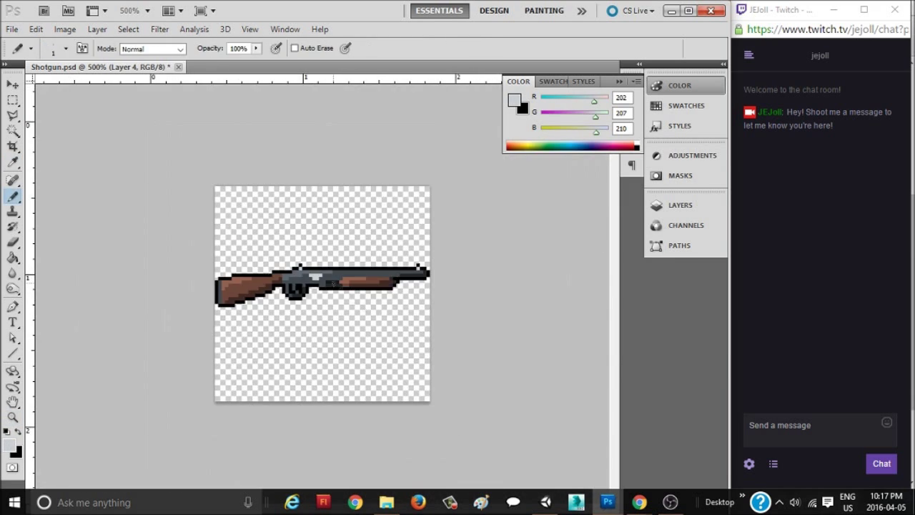
Step: Zoom in and out to review the shading across the whole gun
{"action": "key", "text": "ctrl+plus"}
{"action": "key", "text": "ctrl+plus"}
{"action": "key", "text": "ctrl+plus"}
{"action": "key", "text": "ctrl+minus"}
{"action": "key", "text": "ctrl+minus"}
{"action": "key", "text": "ctrl+minus"}
{"action": "key", "text": "z"}
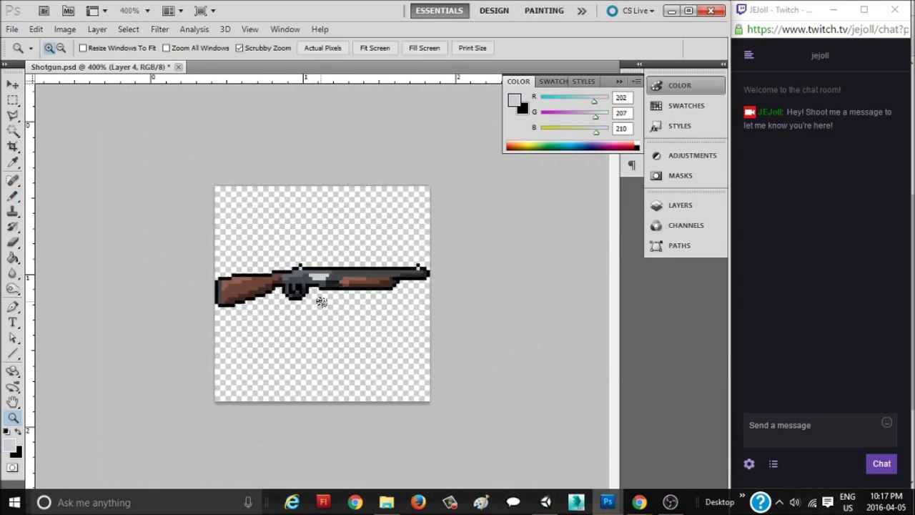
{"action": "key", "text": "ctrl+plus"}
{"action": "key", "text": "ctrl+plus"}
{"action": "key", "text": "ctrl+plus"}
{"action": "key", "text": "i"}
{"action": "left_click", "coordinate": [344, 284]}
{"action": "key", "text": "z"}
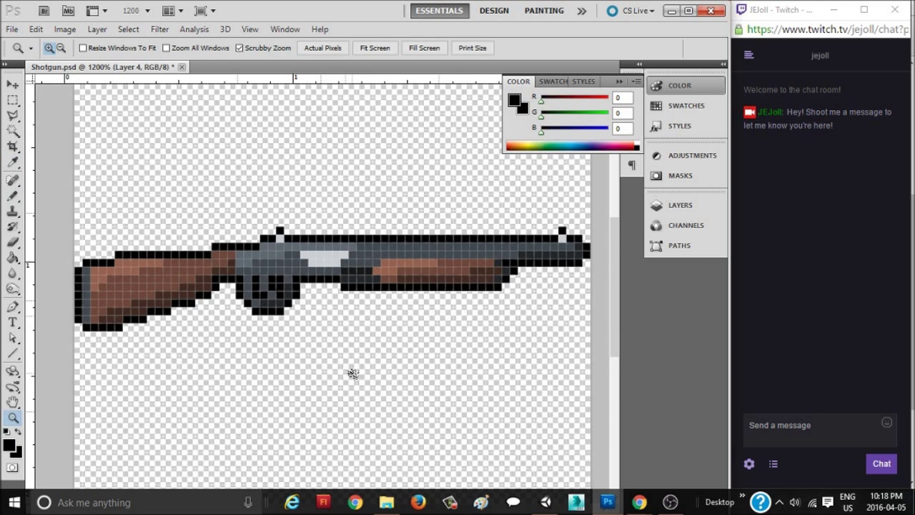
{"action": "key", "text": "b"}
Step: Sample the gun body grey and review the gun at several zoom levels
{"action": "left_click", "coordinate": [392, 265], "text": "alt"}
{"action": "key", "text": "z"}
{"action": "key", "text": "ctrl+minus"}
{"action": "key", "text": "ctrl+minus"}
{"action": "key", "text": "ctrl+minus"}
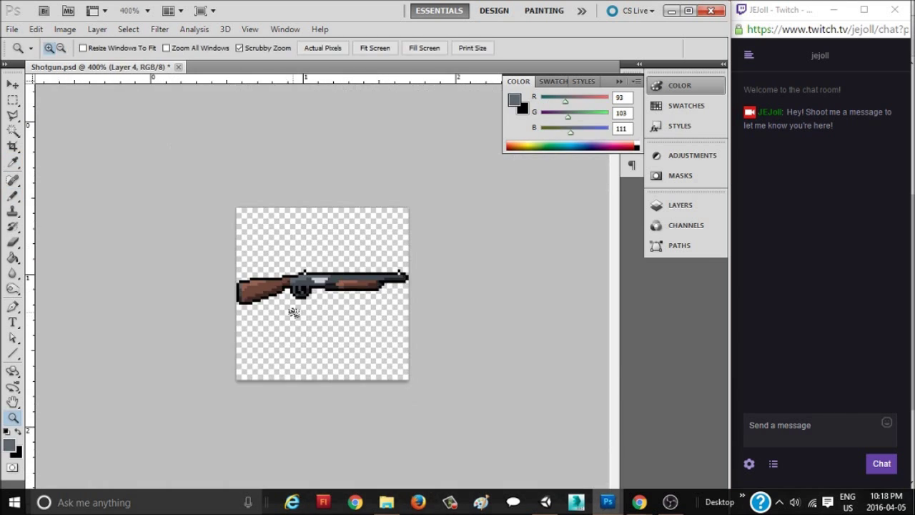
{"action": "key", "text": "b"}
{"action": "key", "text": "ctrl+plus"}
{"action": "key", "text": "ctrl+plus"}
{"action": "key", "text": "ctrl+plus"}
{"action": "key", "text": "i"}
{"action": "key", "text": "z"}
{"action": "key", "text": "ctrl+minus"}
{"action": "key", "text": "ctrl+minus"}
{"action": "key", "text": "ctrl+minus"}
{"action": "key", "text": "ctrl+plus"}
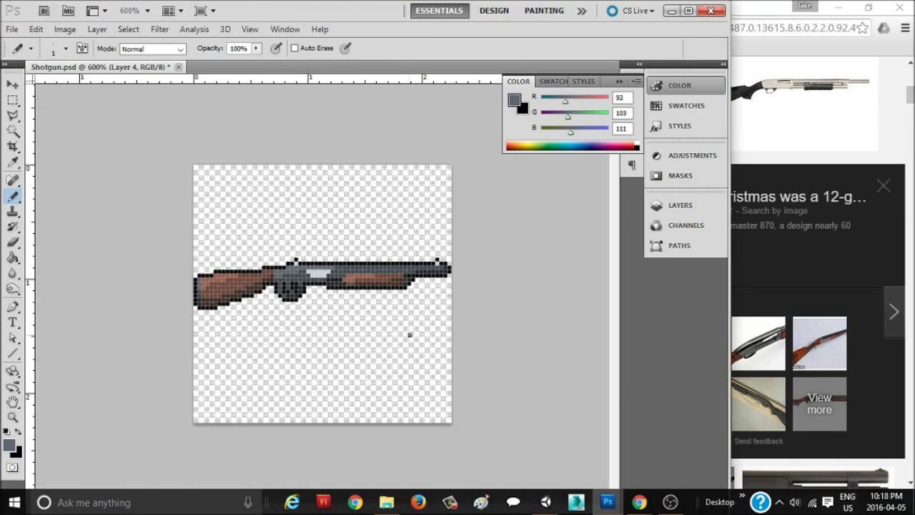
Step: Fill a one-pixel row along the barrel's top edge with grey
{"action": "key", "text": "z"}
{"action": "key", "text": "ctrl+plus"}
{"action": "key", "text": "ctrl+plus"}
{"action": "key", "text": "ctrl+plus"}
{"action": "key", "text": "ctrl+minus"}
{"action": "key", "text": "ctrl+minus"}
{"action": "key", "text": "b"}
{"action": "key", "text": "m"}
{"action": "left_click_drag", "start_coordinate": [213, 251], "coordinate": [529, 255]}
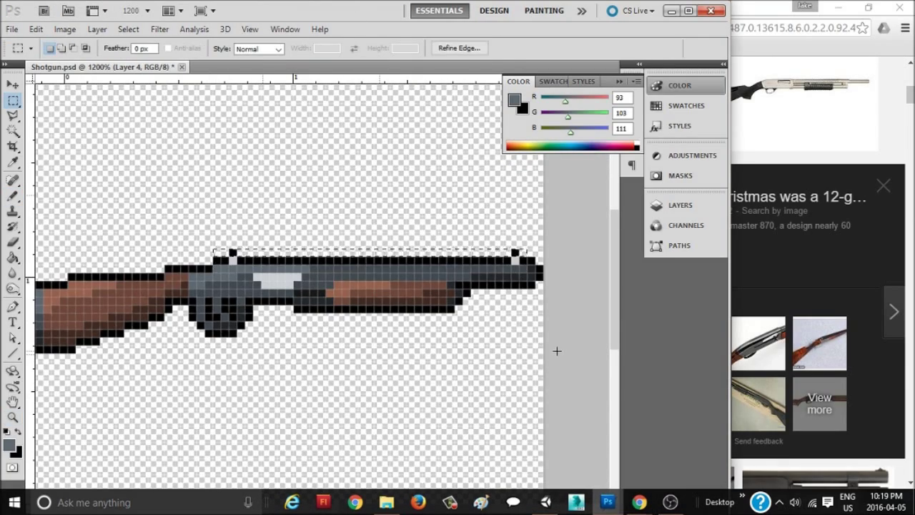
{"action": "key", "text": "alt+BackSpace"}
{"action": "key", "text": "ctrl+d"}
Step: Clip the new Layer 5 to the gun layer with Create Clipping Mask
{"action": "key", "text": "b"}
{"action": "left_click", "coordinate": [680, 205]}
{"action": "left_click", "coordinate": [577, 258], "text": "shift"}
{"action": "right_click", "coordinate": [569, 285]}
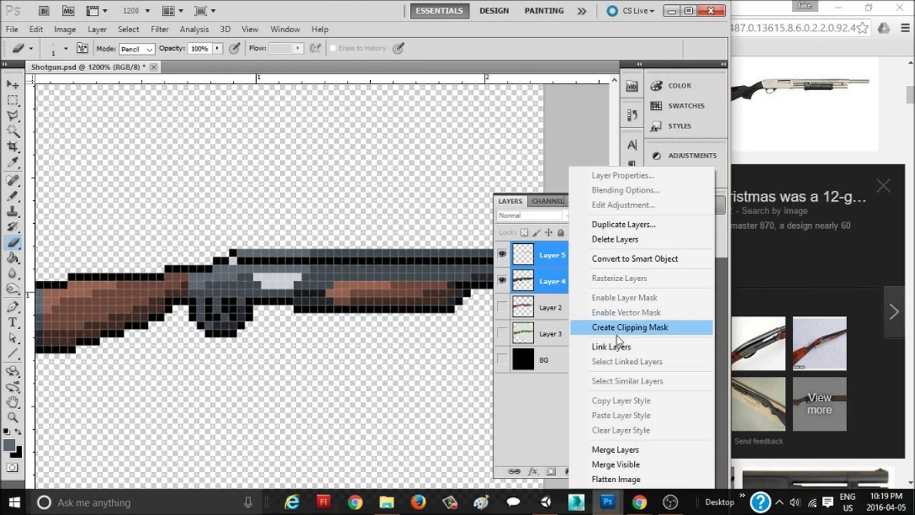
{"action": "left_click", "coordinate": [614, 449]}
Step: Paint alternating vent gaps into the rib and outline the barrel top in black
{"action": "key", "text": "i"}
{"action": "key", "text": "b"}
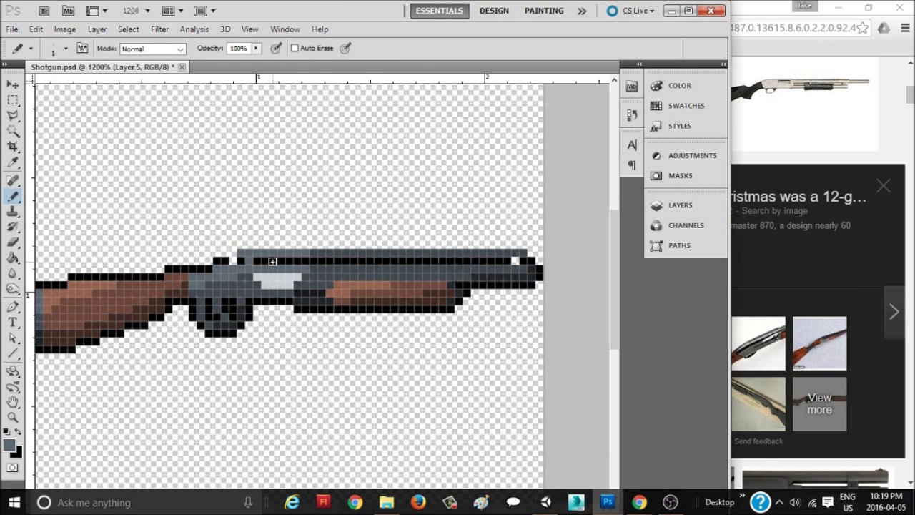
{"action": "left_click", "coordinate": [289, 260]}
{"action": "left_click", "coordinate": [336, 261]}
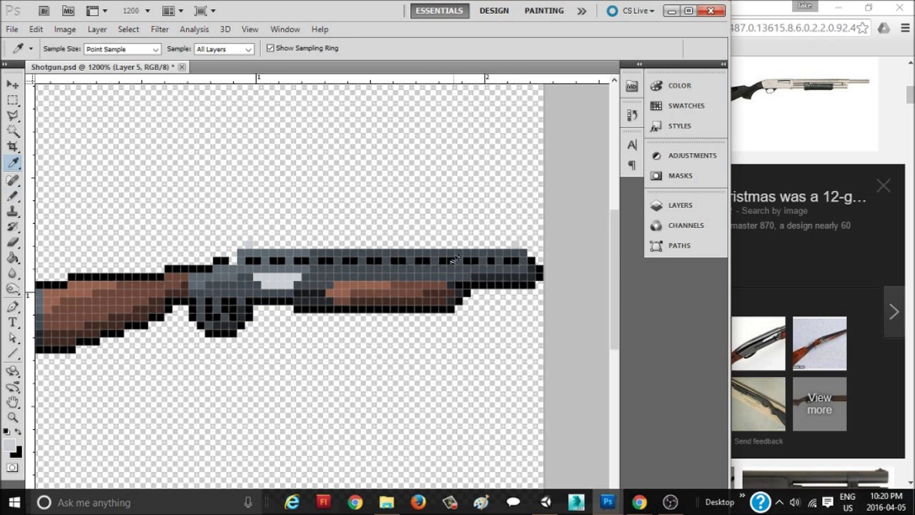
{"action": "left_click", "coordinate": [452, 293], "text": "alt"}
{"action": "left_click_drag", "start_coordinate": [526, 246], "coordinate": [275, 247]}
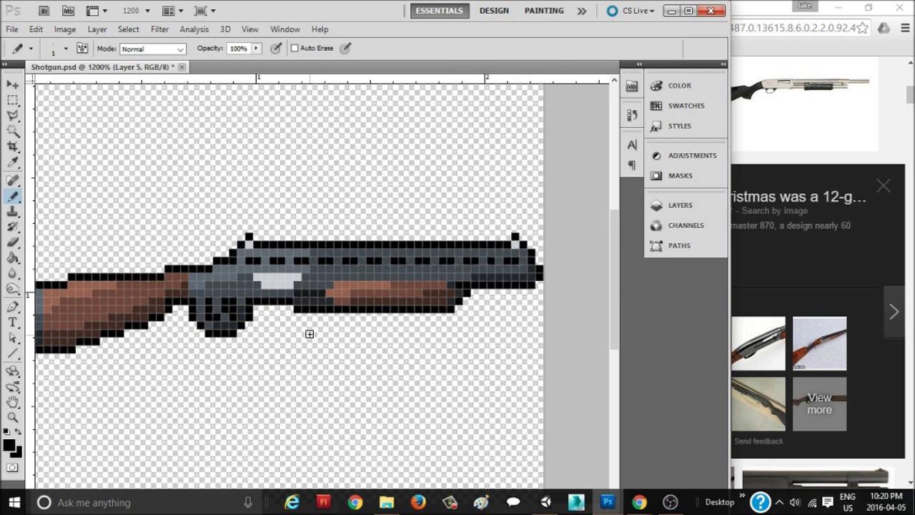
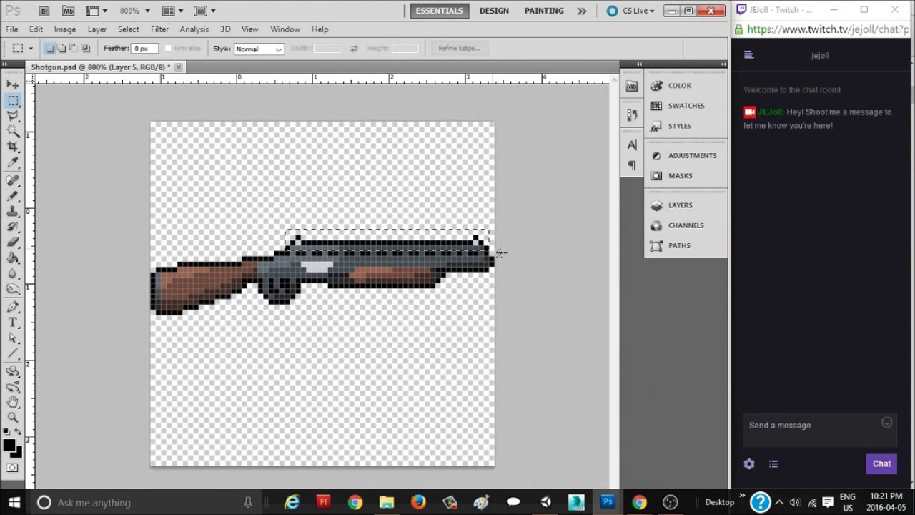
Step: Darken cells along the forend's lower rows with a darker brown (42,27,22)
{"action": "key", "text": "v"}
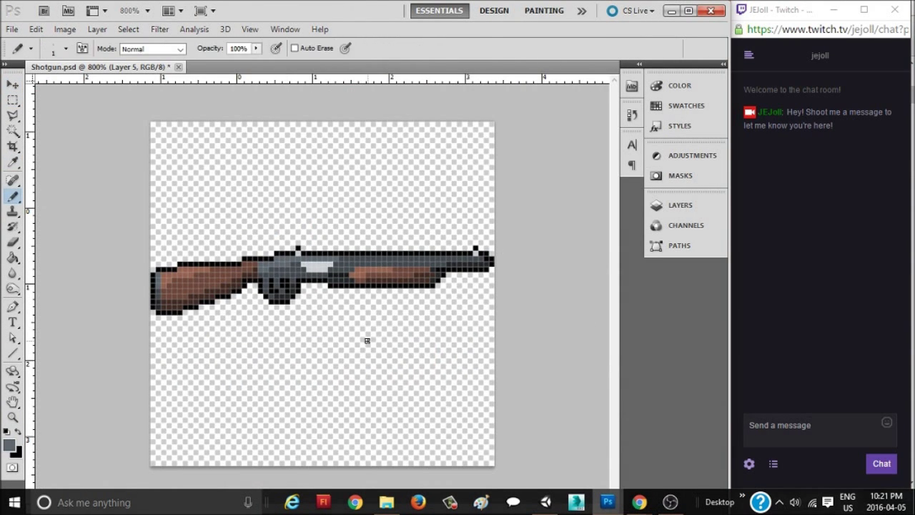
{"action": "scroll", "coordinate": [400, 329], "scroll_direction": "up", "scroll_amount": 4}
{"action": "left_click", "coordinate": [422, 319], "text": "alt"}
{"action": "left_click", "coordinate": [672, 86]}
{"action": "left_click", "coordinate": [513, 100]}
{"action": "left_click", "coordinate": [531, 321]}
{"action": "key", "text": "Return"}
{"action": "key", "text": "b"}
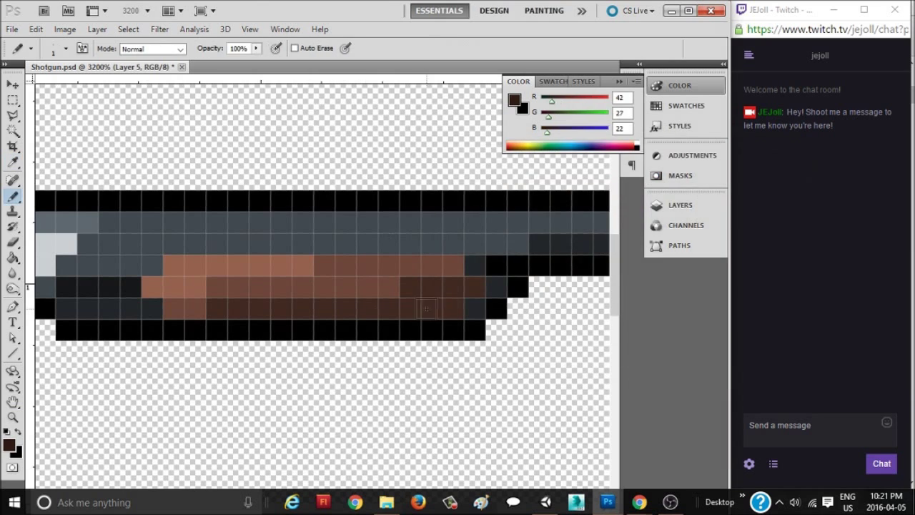
{"action": "left_click_drag", "start_coordinate": [349, 308], "coordinate": [211, 309]}
Step: Paint medium-brown shading into the forend using a brown sampled from it
{"action": "left_click", "coordinate": [368, 288], "text": "alt"}
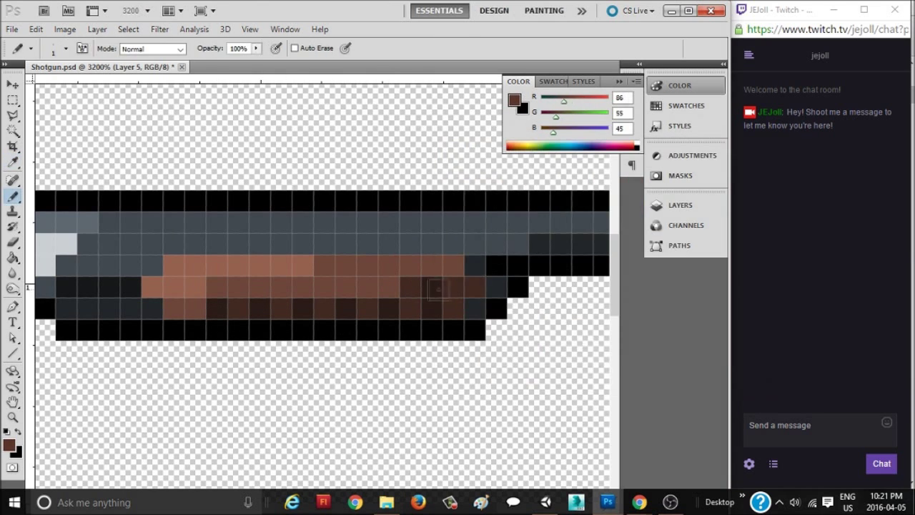
{"action": "left_click_drag", "start_coordinate": [389, 286], "coordinate": [260, 286]}
{"action": "scroll", "coordinate": [348, 327], "scroll_direction": "down", "scroll_amount": 5}
{"action": "scroll", "coordinate": [270, 300], "scroll_direction": "up", "scroll_amount": 5}
{"action": "left_click", "coordinate": [321, 310], "text": "alt"}
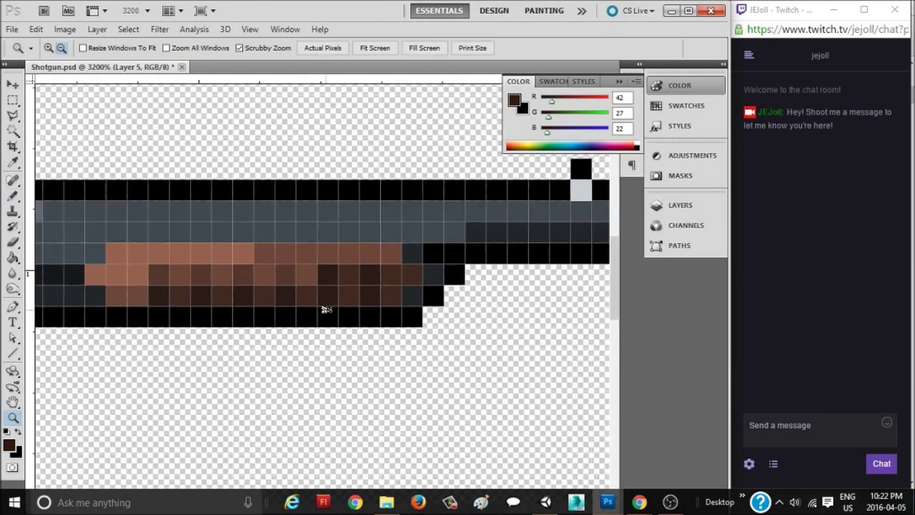
{"action": "scroll", "coordinate": [344, 346], "scroll_direction": "down", "scroll_amount": 5}
{"action": "scroll", "coordinate": [343, 345], "scroll_direction": "up", "scroll_amount": 3}
{"action": "scroll", "coordinate": [388, 322], "scroll_direction": "down", "scroll_amount": 3}
{"action": "scroll", "coordinate": [388, 322], "scroll_direction": "up", "scroll_amount": 3}
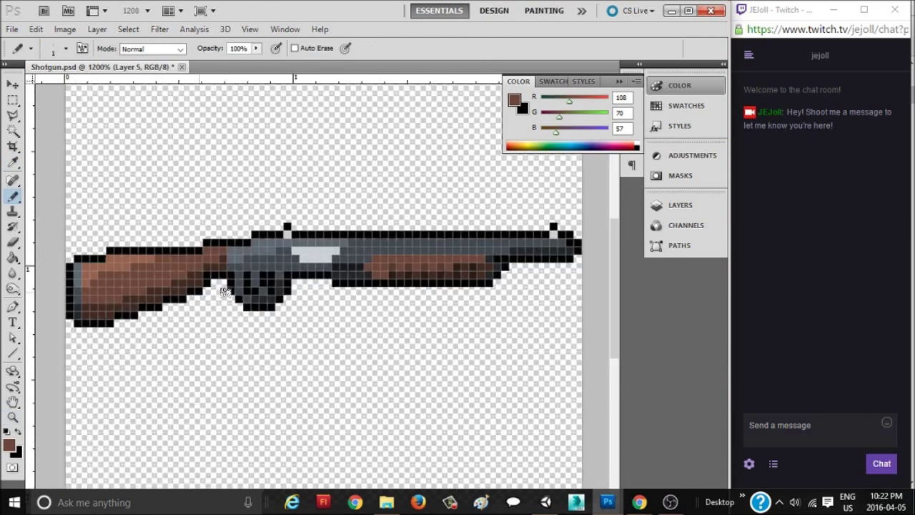
{"action": "scroll", "coordinate": [230, 244], "scroll_direction": "up", "scroll_amount": 2}
Step: Lighten cells on the upper stock with a lighter brown (135,88,71)
{"action": "left_click", "coordinate": [229, 244], "text": "alt"}
{"action": "left_click", "coordinate": [513, 100]}
{"action": "left_click", "coordinate": [760, 172]}
{"action": "key", "text": "b"}
{"action": "left_click_drag", "start_coordinate": [356, 268], "coordinate": [265, 312]}
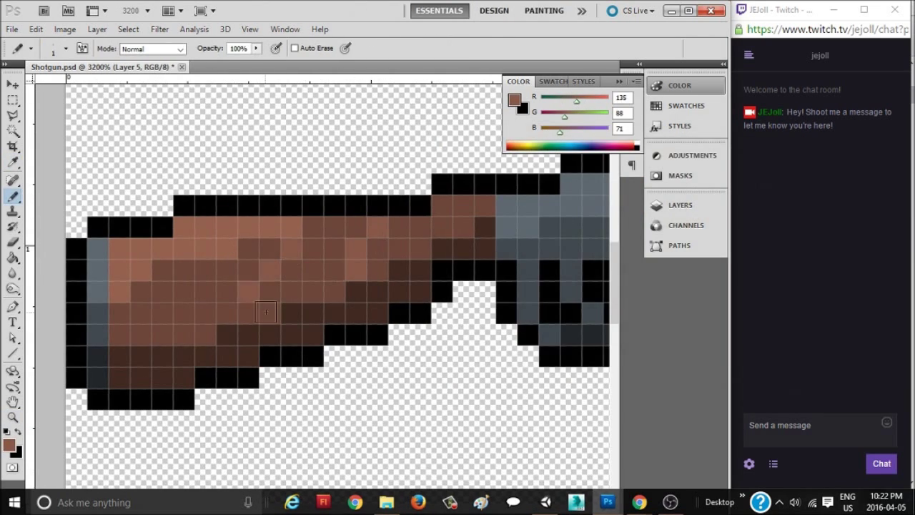
{"action": "scroll", "coordinate": [173, 322], "scroll_direction": "down", "scroll_amount": 2}
{"action": "scroll", "coordinate": [173, 322], "scroll_direction": "down", "scroll_amount": 3}
Step: Check the reference shotgun photos in Chrome, then return to the Shotgun document
{"action": "key", "text": "alt+Tab"}
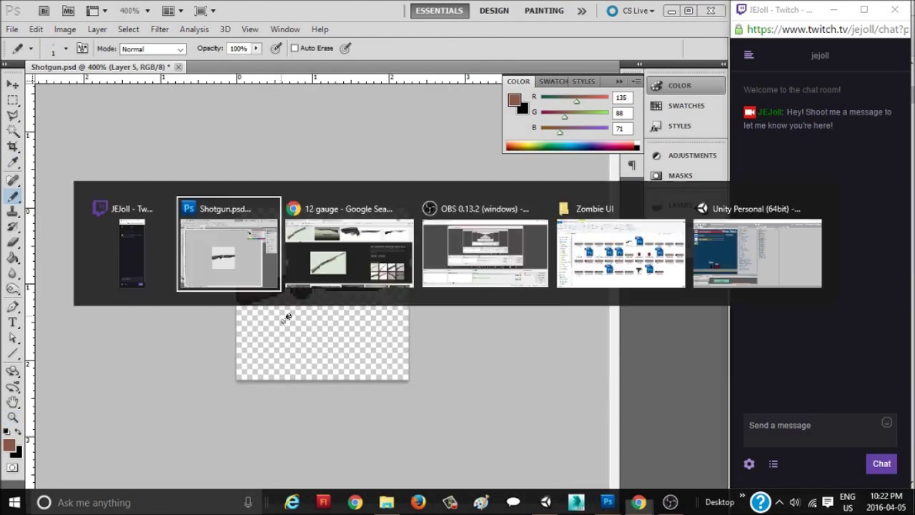
{"action": "key", "text": "alt+Tab"}
{"action": "key", "text": "alt+Tab"}
{"action": "key", "text": "alt+Tab"}
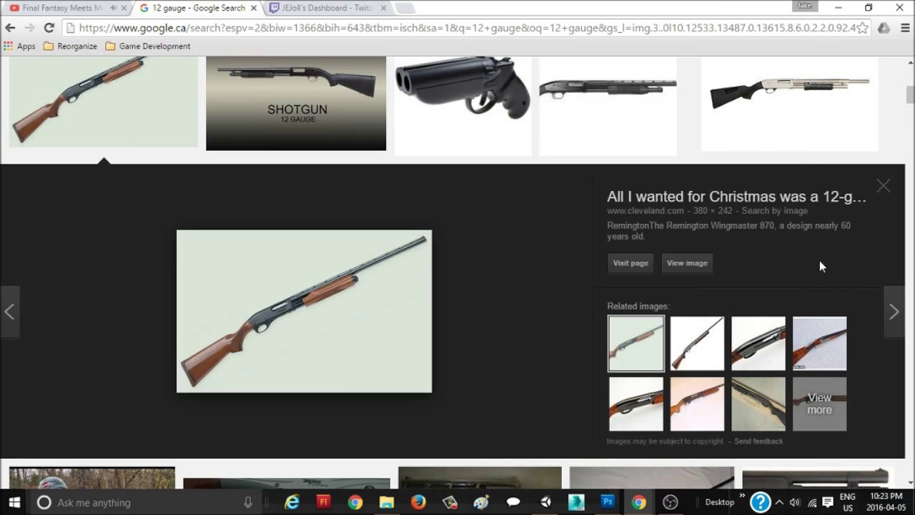
{"action": "key", "text": "Right"}
{"action": "key", "text": "alt+Tab"}
{"action": "scroll", "coordinate": [349, 247], "scroll_direction": "up", "scroll_amount": 6}
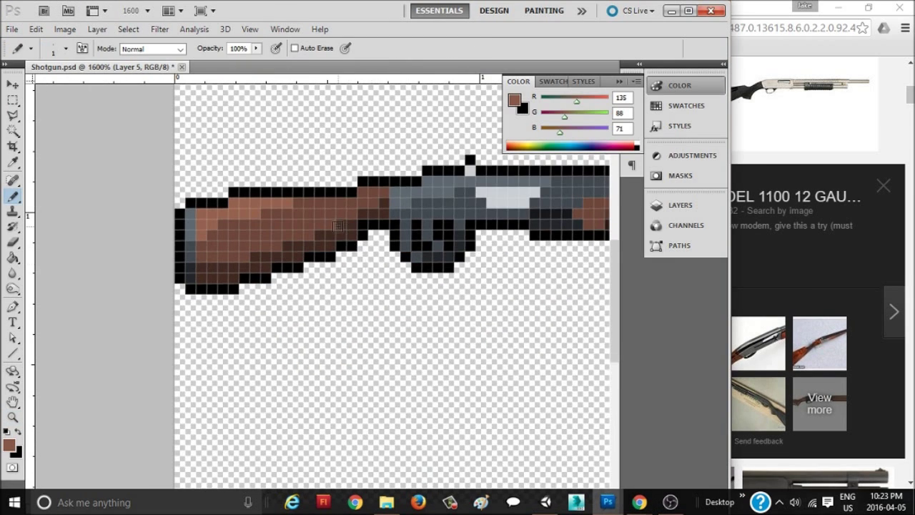
Step: Sample the stock's browns and set the foreground to a slightly darker brown (132,86,70)
{"action": "key", "text": "i"}
{"action": "left_click", "coordinate": [405, 190]}
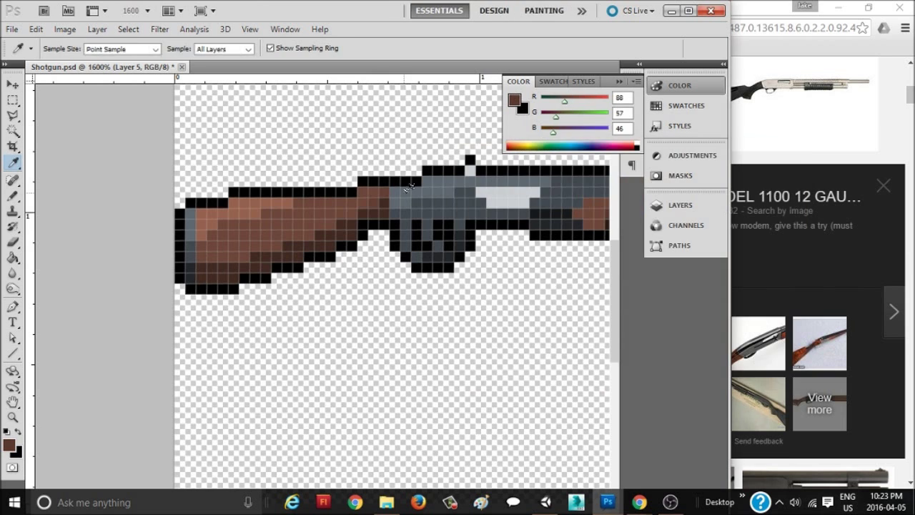
{"action": "key", "text": "b"}
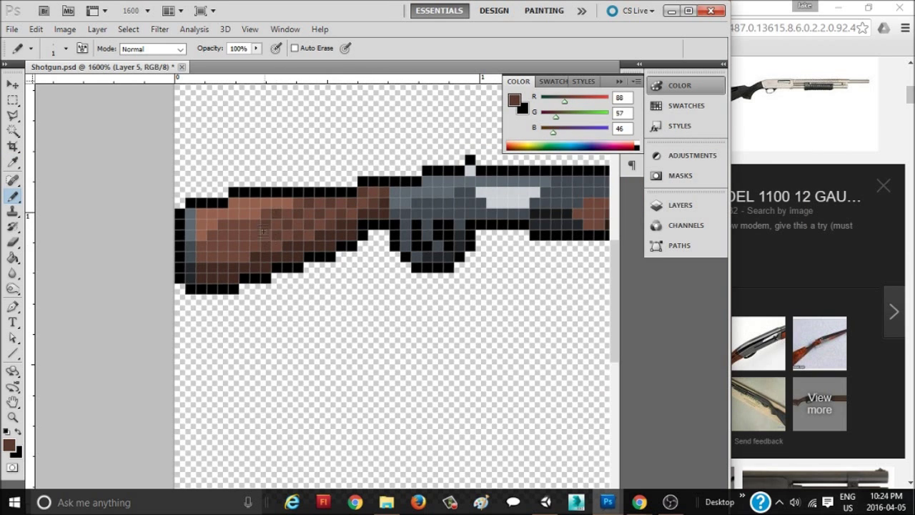
{"action": "scroll", "coordinate": [300, 287], "scroll_direction": "down", "scroll_amount": 5}
{"action": "scroll", "coordinate": [226, 246], "scroll_direction": "up", "scroll_amount": 5}
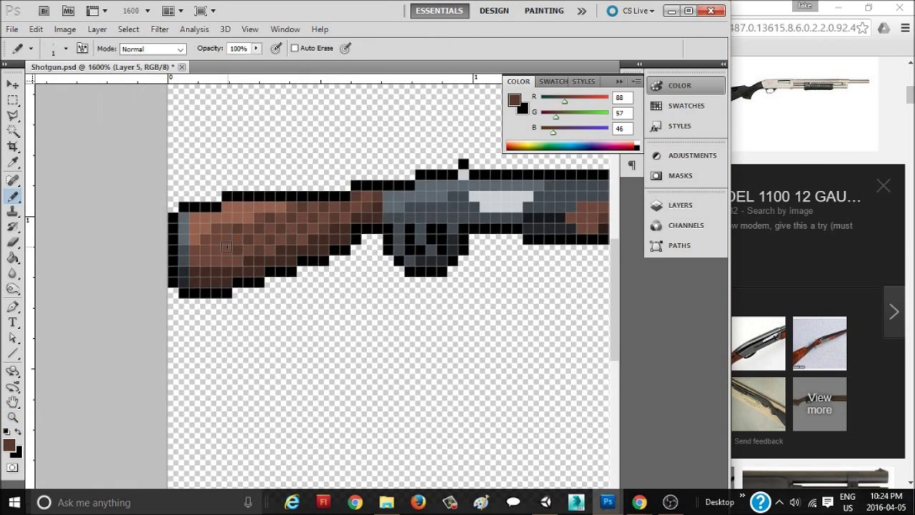
{"action": "left_click", "coordinate": [263, 214], "text": "alt"}
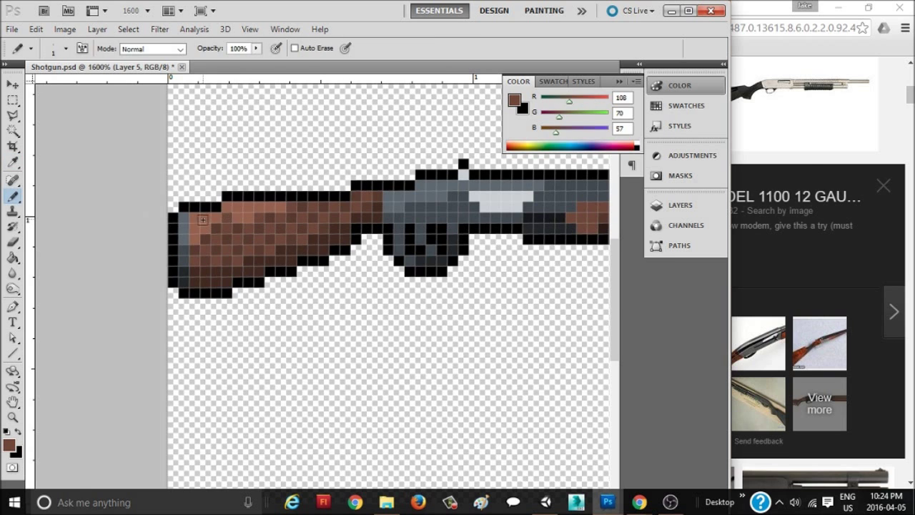
{"action": "left_click", "coordinate": [514, 100]}
{"action": "left_click", "coordinate": [528, 261]}
{"action": "key", "text": "Return"}
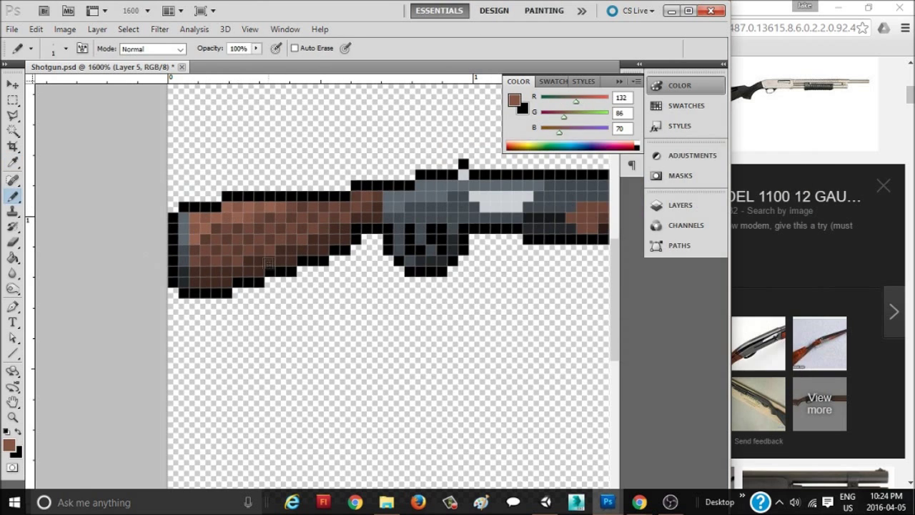
Step: Set the foreground to a very dark brown (51,33,27) and zoom out to view the shotgun
{"action": "left_click", "coordinate": [514, 100]}
{"action": "left_click", "coordinate": [211, 277]}
{"action": "key", "text": "Return"}
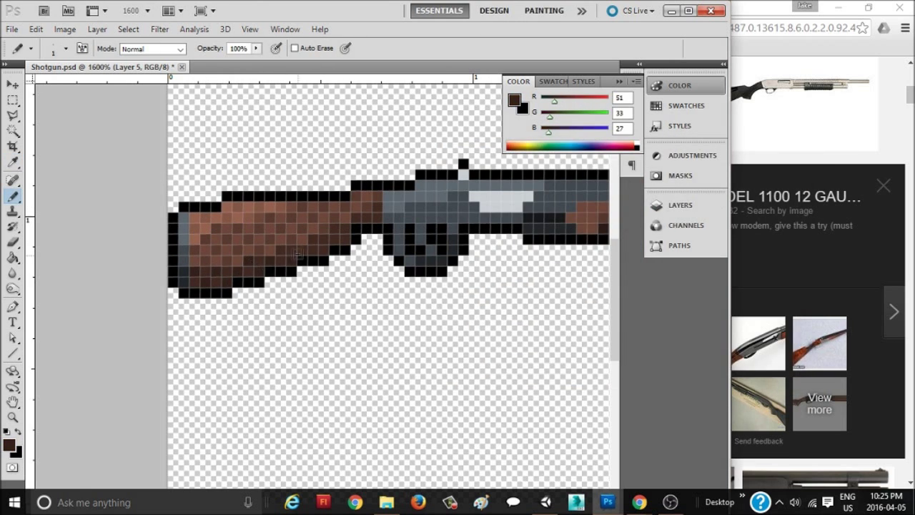
{"action": "key", "text": "z"}
{"action": "left_click_drag", "start_coordinate": [376, 319], "coordinate": [345, 325]}
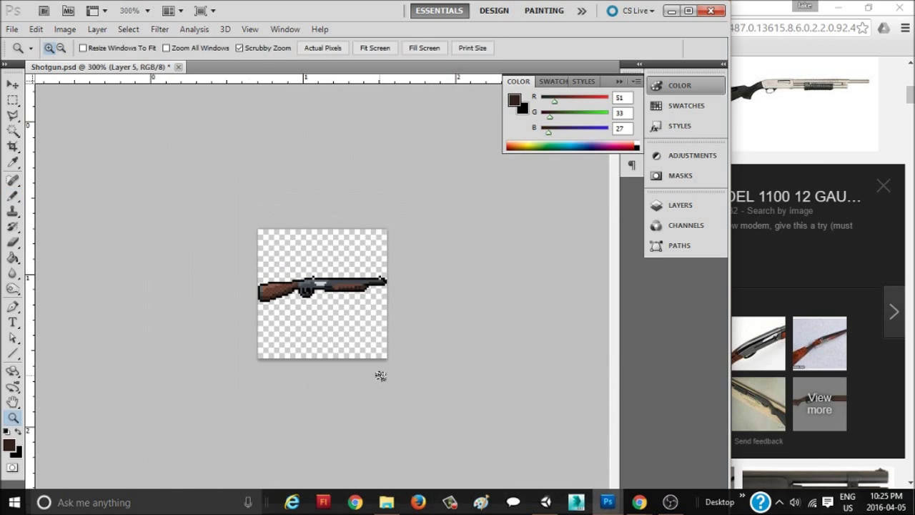
{"action": "left_click_drag", "start_coordinate": [351, 289], "coordinate": [400, 289]}
Step: Sample the gun body's grey and choose a slightly darker grey shade
{"action": "left_click", "coordinate": [514, 101]}
{"action": "left_click", "coordinate": [393, 266]}
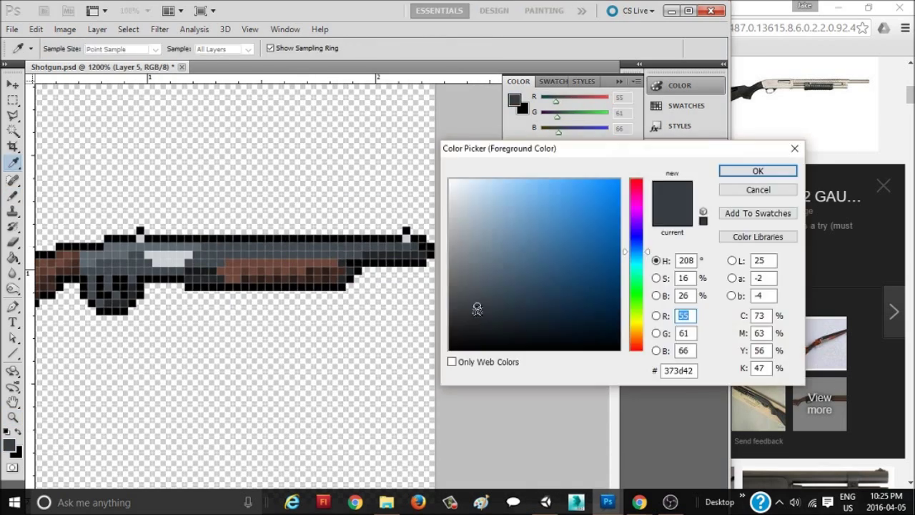
{"action": "left_click", "coordinate": [478, 314]}
{"action": "key", "text": "Return"}
{"action": "key", "text": "alt+Tab"}
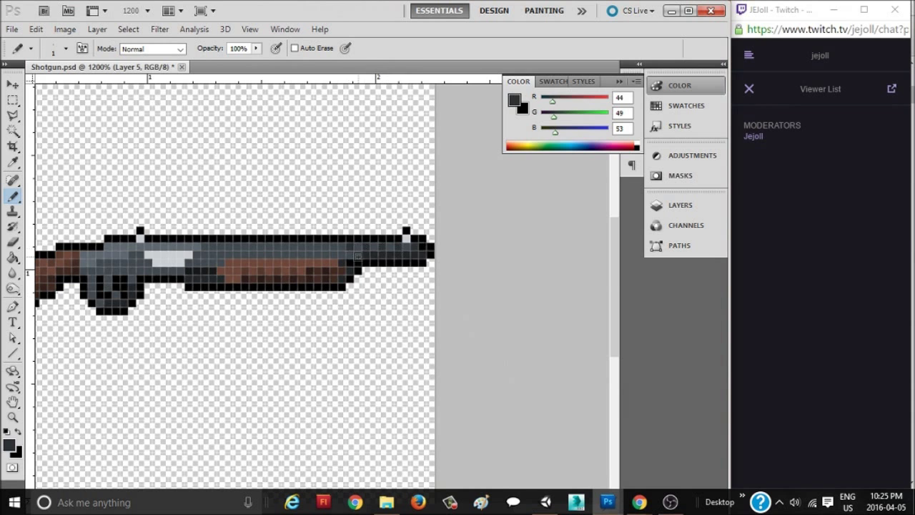
Step: Paint darker grey pixels across the receiver
{"action": "scroll", "coordinate": [306, 251], "scroll_direction": "up", "scroll_amount": 3}
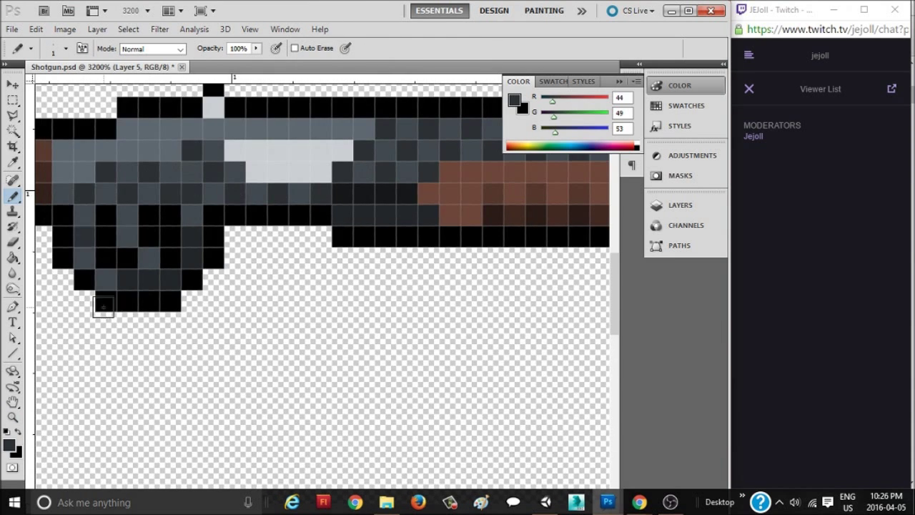
{"action": "left_click_drag", "start_coordinate": [158, 178], "coordinate": [243, 232]}
{"action": "left_click", "coordinate": [513, 100]}
{"action": "left_click", "coordinate": [150, 232]}
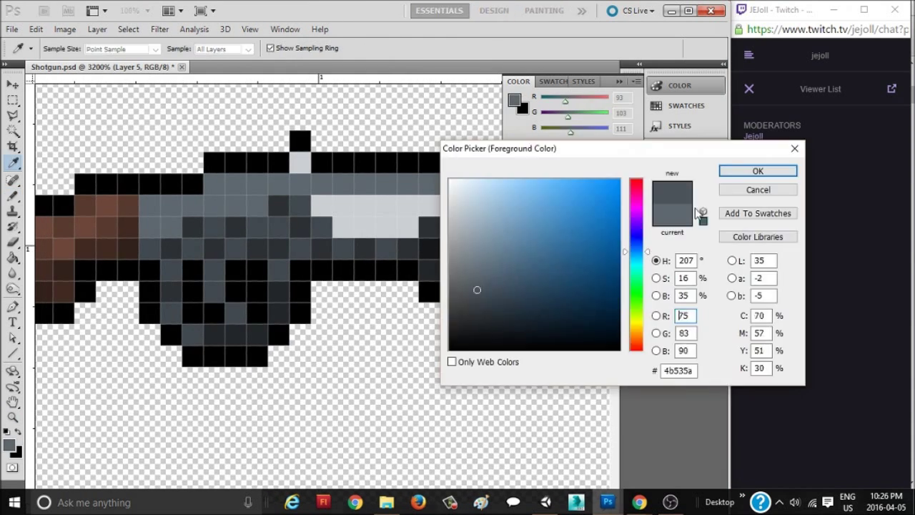
{"action": "key", "text": "Return"}
{"action": "left_click_drag", "start_coordinate": [214, 184], "coordinate": [279, 205]}
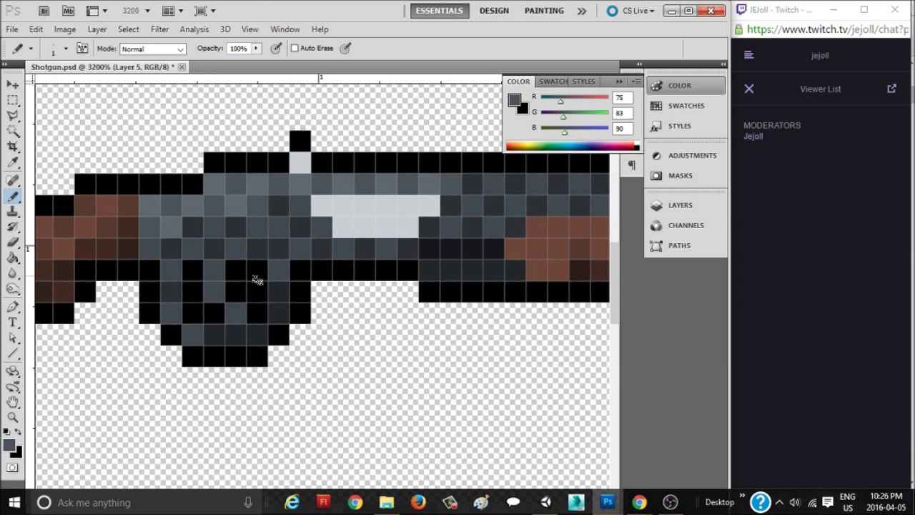
Step: Recolour the forend's front pixels with the barrel's near-black grey, then zoom out
{"action": "scroll", "coordinate": [321, 214], "scroll_direction": "right", "scroll_amount": 5}
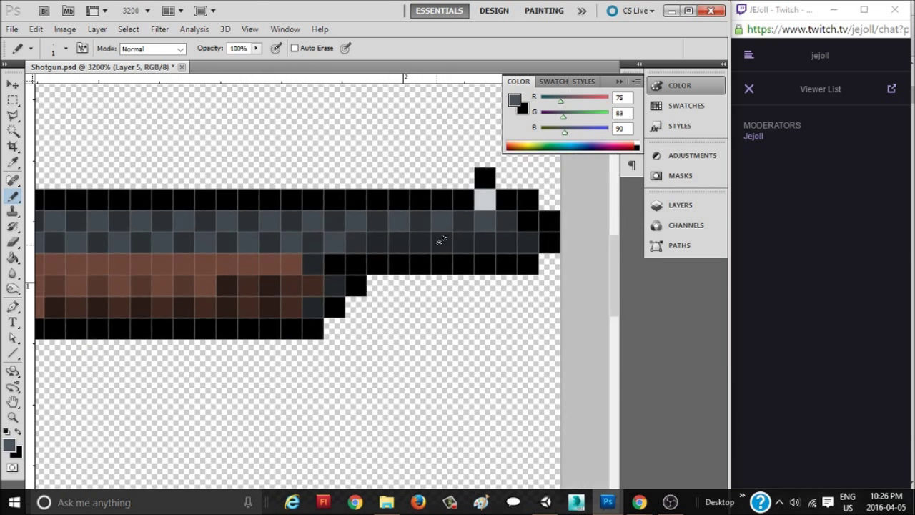
{"action": "key", "text": "i"}
{"action": "left_click", "coordinate": [438, 239]}
{"action": "key", "text": "b"}
{"action": "left_click", "coordinate": [313, 266]}
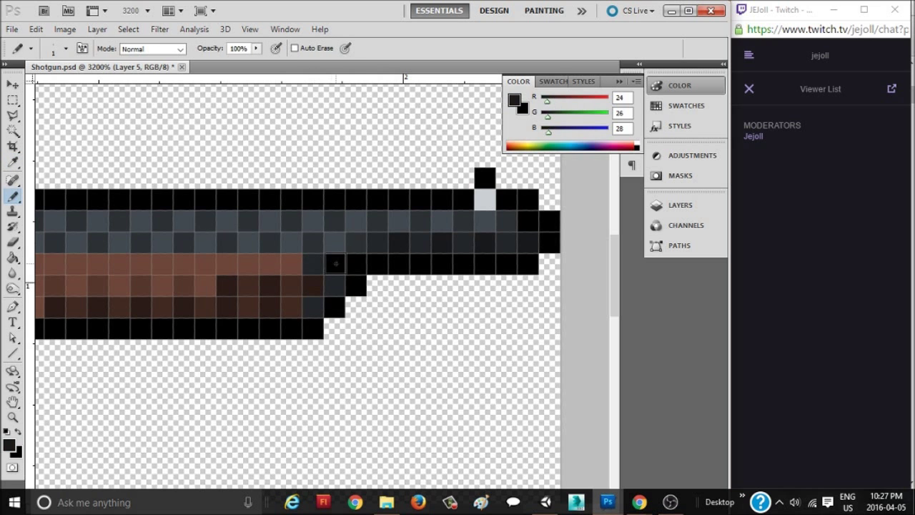
{"action": "scroll", "coordinate": [315, 240], "scroll_direction": "left", "scroll_amount": 5}
{"action": "left_click", "coordinate": [360, 274], "text": "alt"}
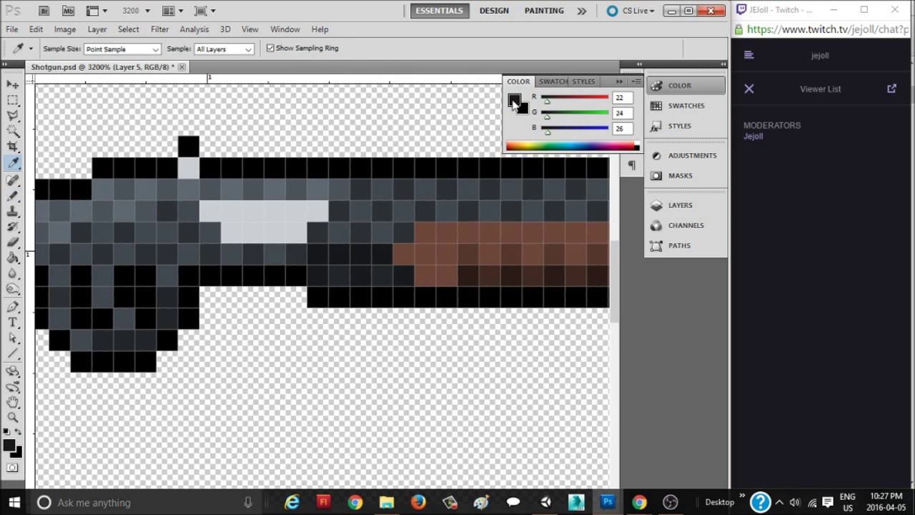
{"action": "left_click_drag", "start_coordinate": [384, 323], "coordinate": [336, 331]}
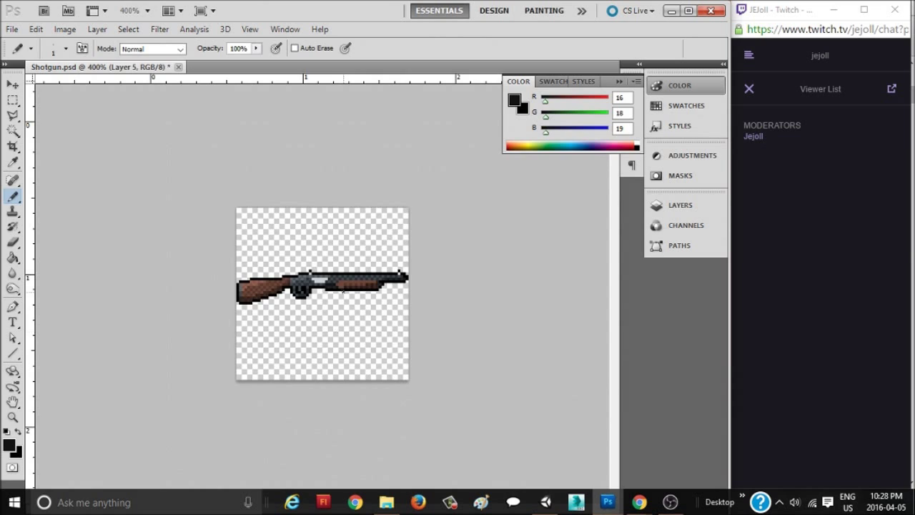
{"action": "scroll", "coordinate": [342, 282], "scroll_direction": "up", "scroll_amount": 8}
{"action": "left_click", "coordinate": [342, 282], "text": "alt"}
{"action": "scroll", "coordinate": [368, 291], "scroll_direction": "right", "scroll_amount": 3}
{"action": "scroll", "coordinate": [368, 290], "scroll_direction": "right", "scroll_amount": 2}
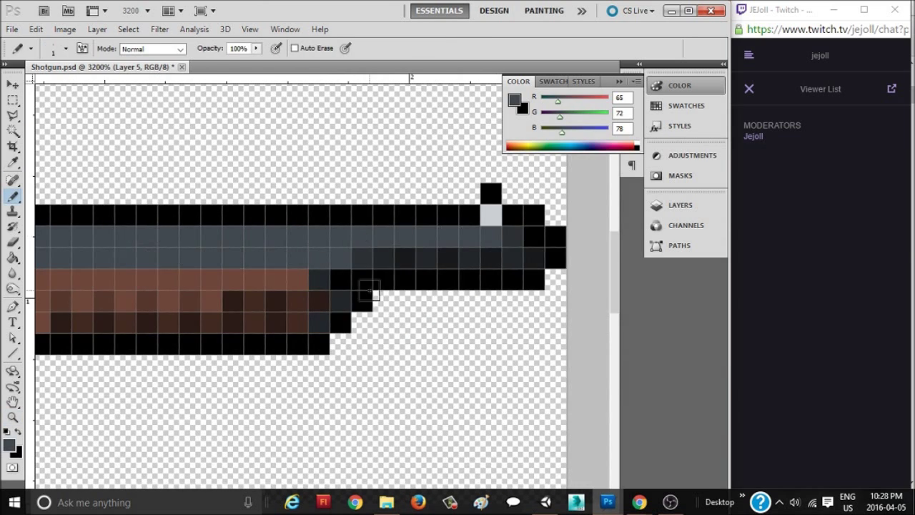
{"action": "left_click", "coordinate": [369, 290], "text": "alt"}
{"action": "scroll", "coordinate": [343, 275], "scroll_direction": "left", "scroll_amount": 3}
{"action": "scroll", "coordinate": [318, 261], "scroll_direction": "left", "scroll_amount": 3}
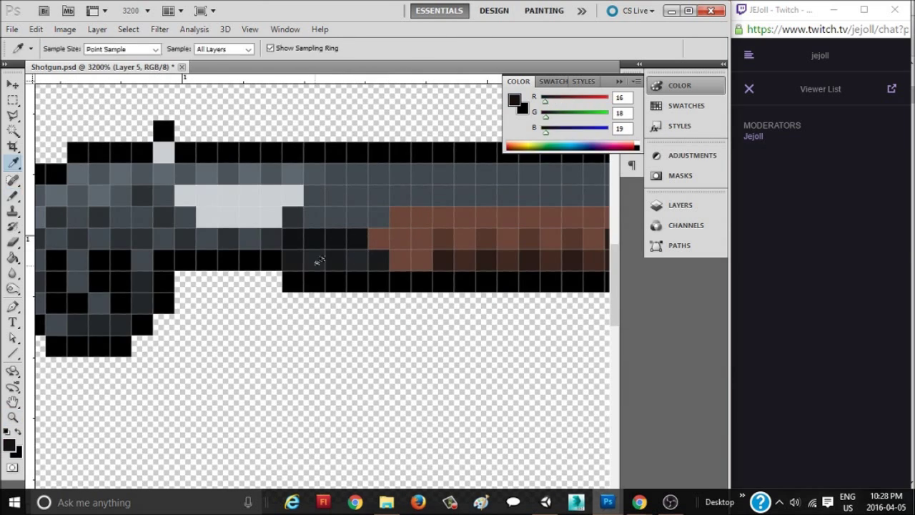
{"action": "scroll", "coordinate": [318, 261], "scroll_direction": "down", "scroll_amount": 8}
{"action": "scroll", "coordinate": [343, 327], "scroll_direction": "up", "scroll_amount": 8}
{"action": "left_click", "coordinate": [304, 268], "text": "alt"}
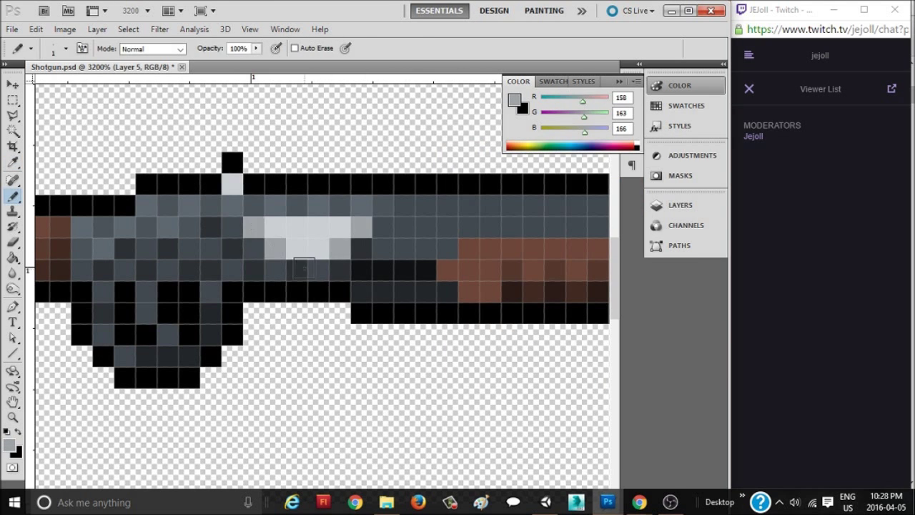
{"action": "left_click", "coordinate": [339, 243], "text": "alt"}
{"action": "key", "text": "z"}
{"action": "scroll", "coordinate": [357, 285], "scroll_direction": "down", "scroll_amount": 8}
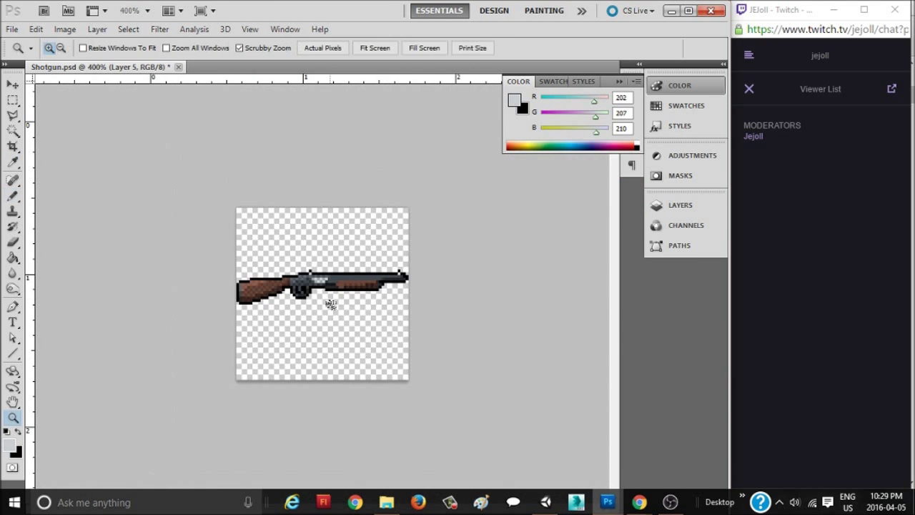
{"action": "key", "text": "b"}
{"action": "scroll", "coordinate": [361, 274], "scroll_direction": "up", "scroll_amount": 5}
{"action": "left_click", "coordinate": [370, 283], "text": "alt"}
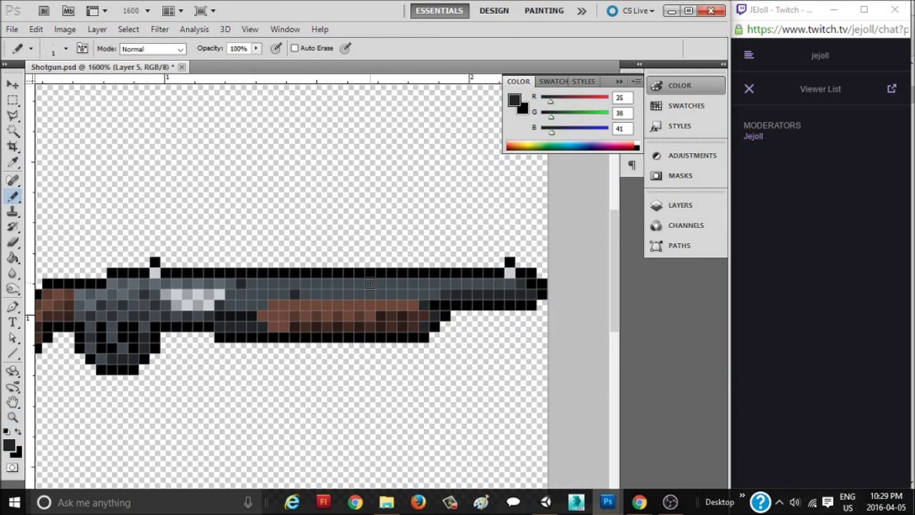
{"action": "key", "text": "z"}
{"action": "scroll", "coordinate": [298, 306], "scroll_direction": "down", "scroll_amount": 6}
{"action": "key", "text": "b"}
{"action": "scroll", "coordinate": [357, 331], "scroll_direction": "up", "scroll_amount": 6}
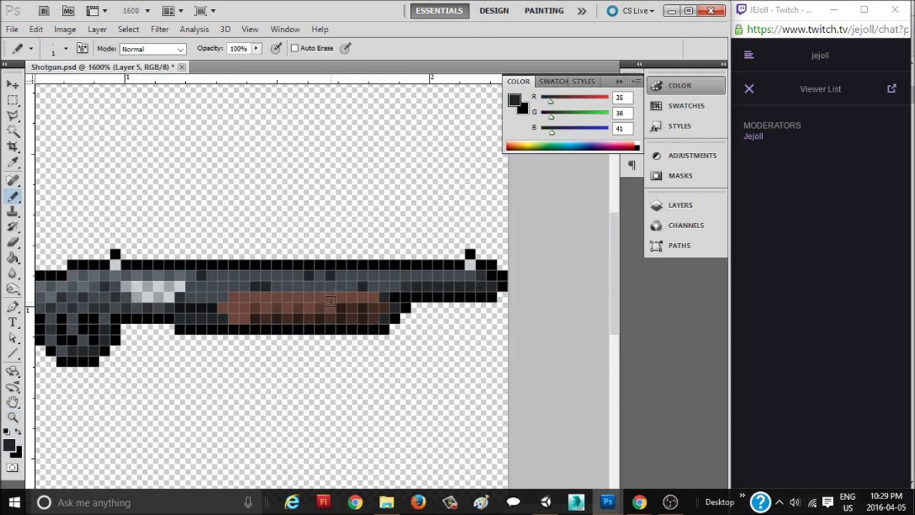
{"action": "left_click", "coordinate": [300, 286], "text": "alt"}
{"action": "left_click", "coordinate": [514, 100]}
{"action": "key", "text": "Escape"}
{"action": "key", "text": "z"}
{"action": "scroll", "coordinate": [286, 317], "scroll_direction": "down", "scroll_amount": 3}
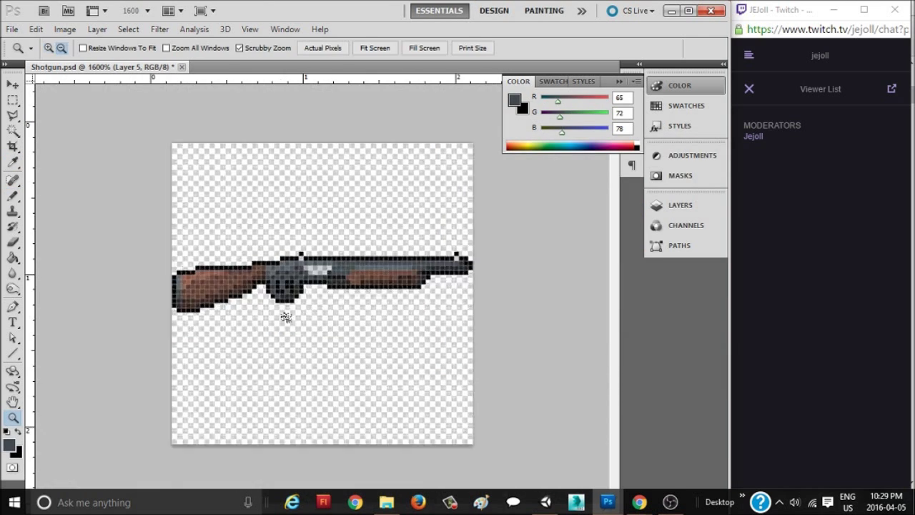
{"action": "scroll", "coordinate": [324, 350], "scroll_direction": "down", "scroll_amount": 1}
{"action": "key", "text": "b"}
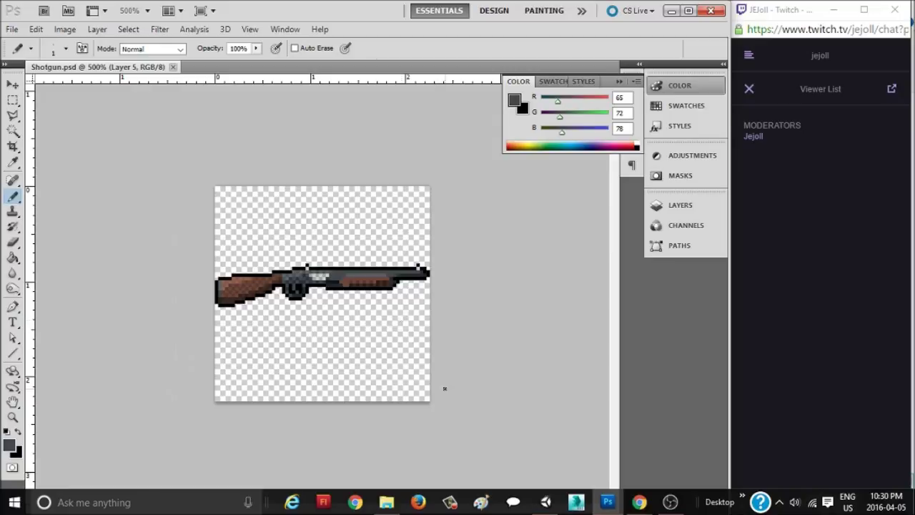